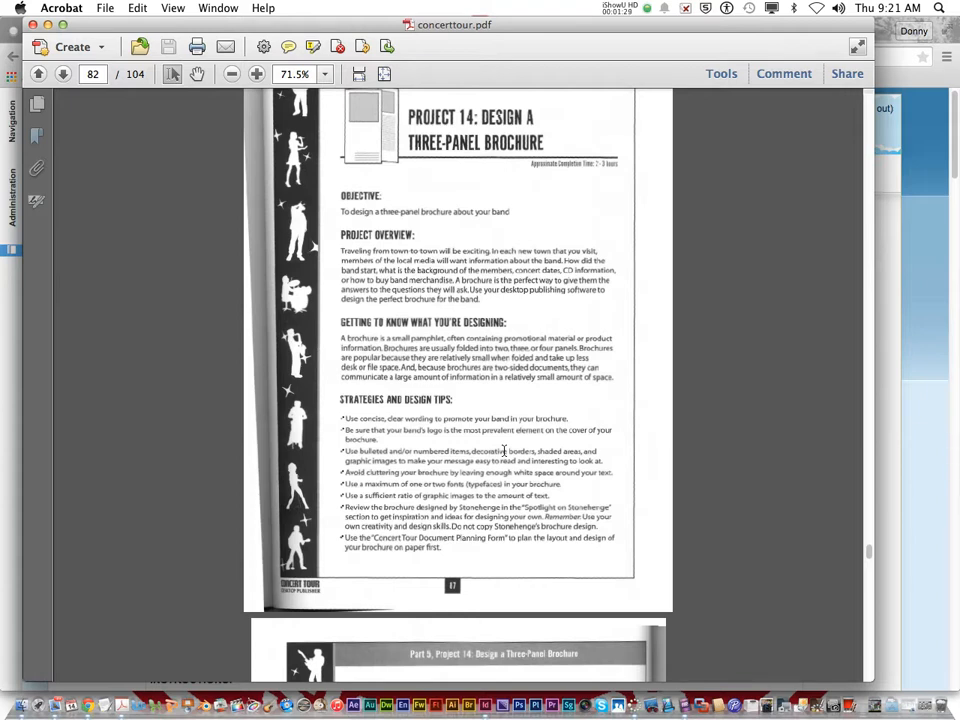
Read the Project 14 overview, design tips and outside panel instructions in concerttour.pdf.
{"action": "scroll", "coordinate": [504, 451], "scroll_direction": "down", "scroll_amount": 10}
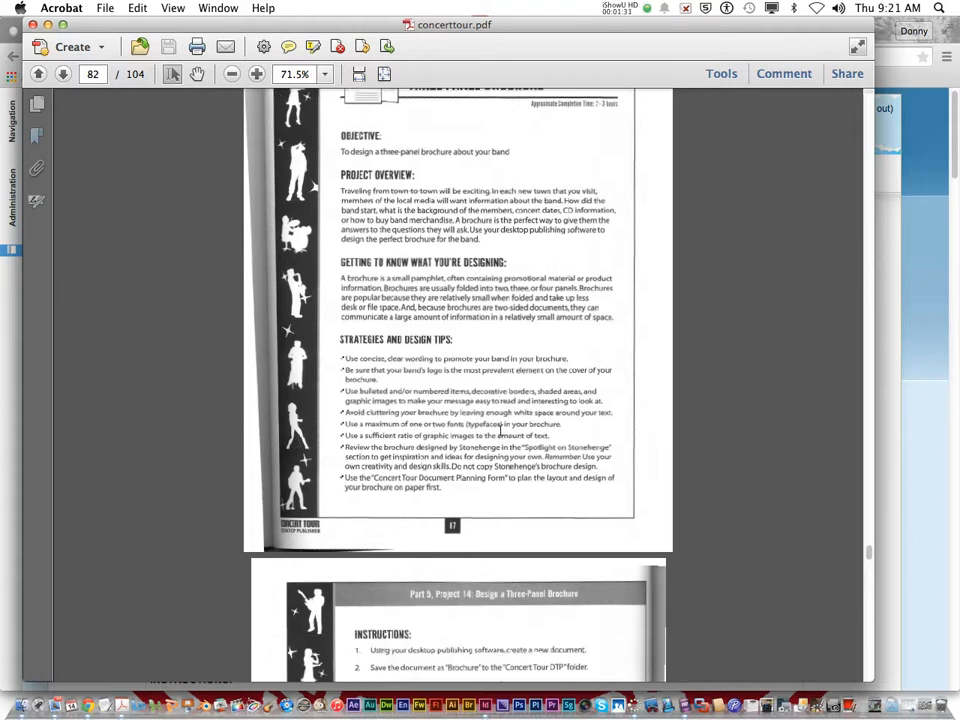
{"action": "scroll", "coordinate": [500, 430], "scroll_direction": "down", "scroll_amount": 3}
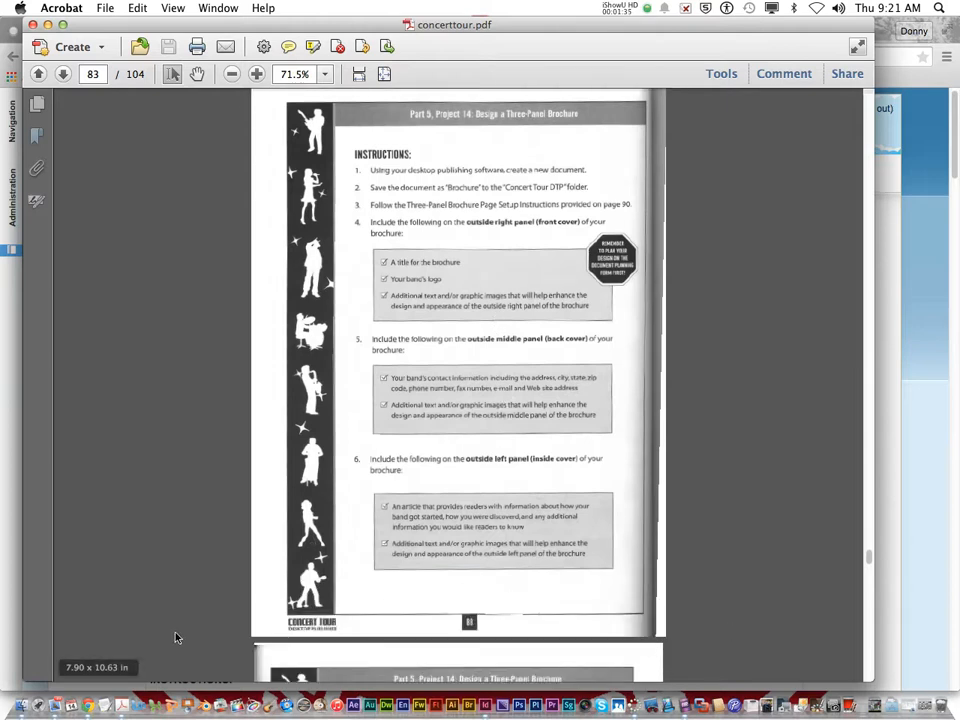
{"action": "left_click", "coordinate": [417, 422]}
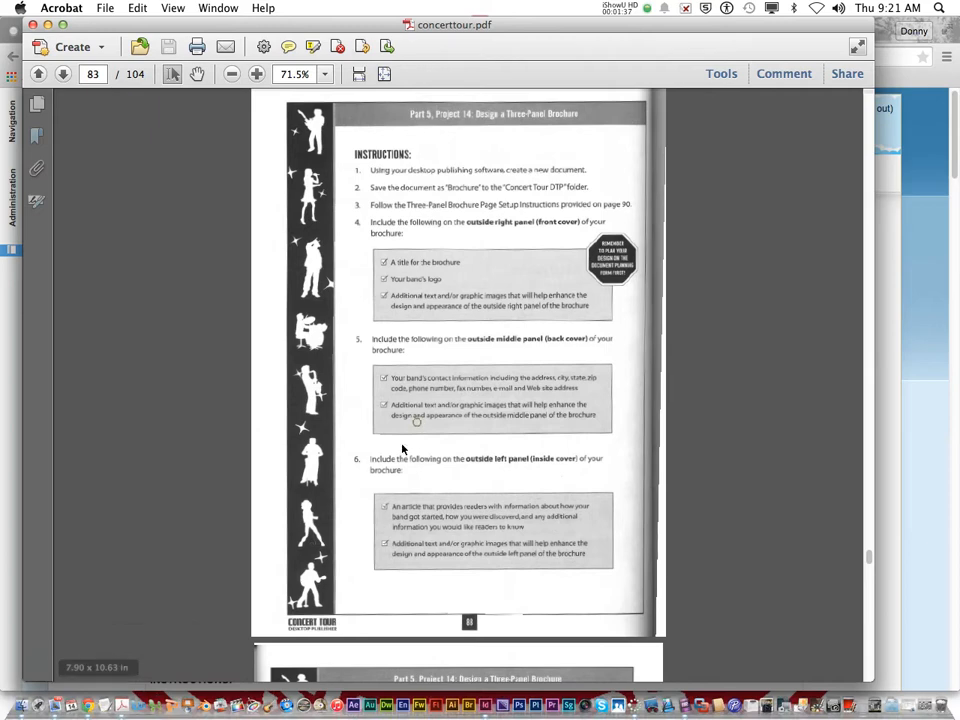
Switch to the three-panel brochure assignment page in Chrome and examine the sample Deadalope and Onyxx brochures.
{"action": "left_click", "coordinate": [86, 690]}
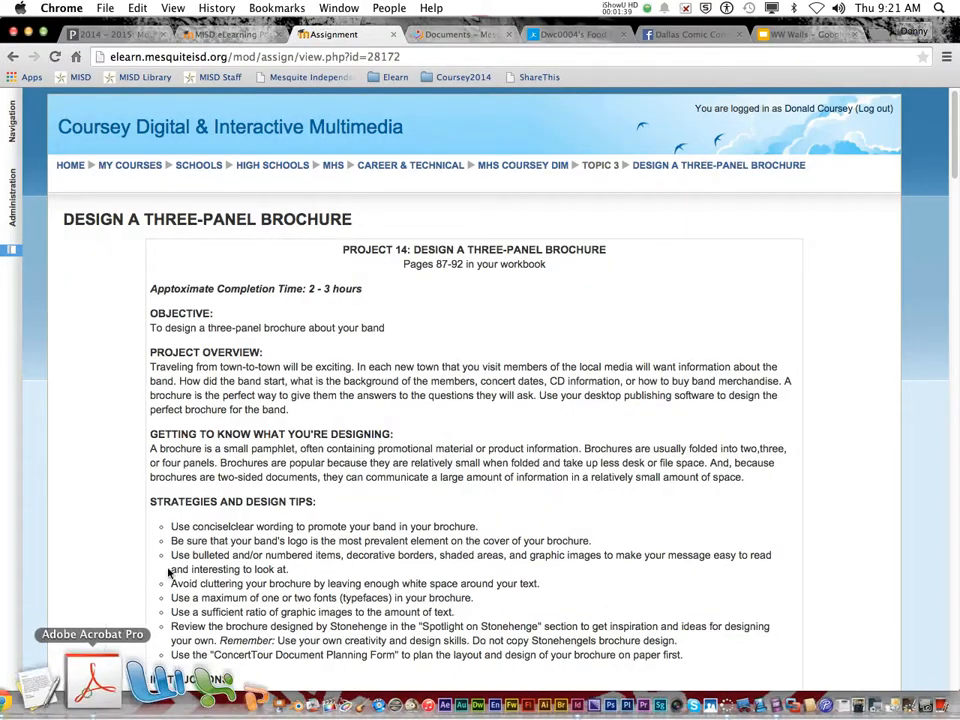
{"action": "scroll", "coordinate": [368, 400], "scroll_direction": "down", "scroll_amount": 15}
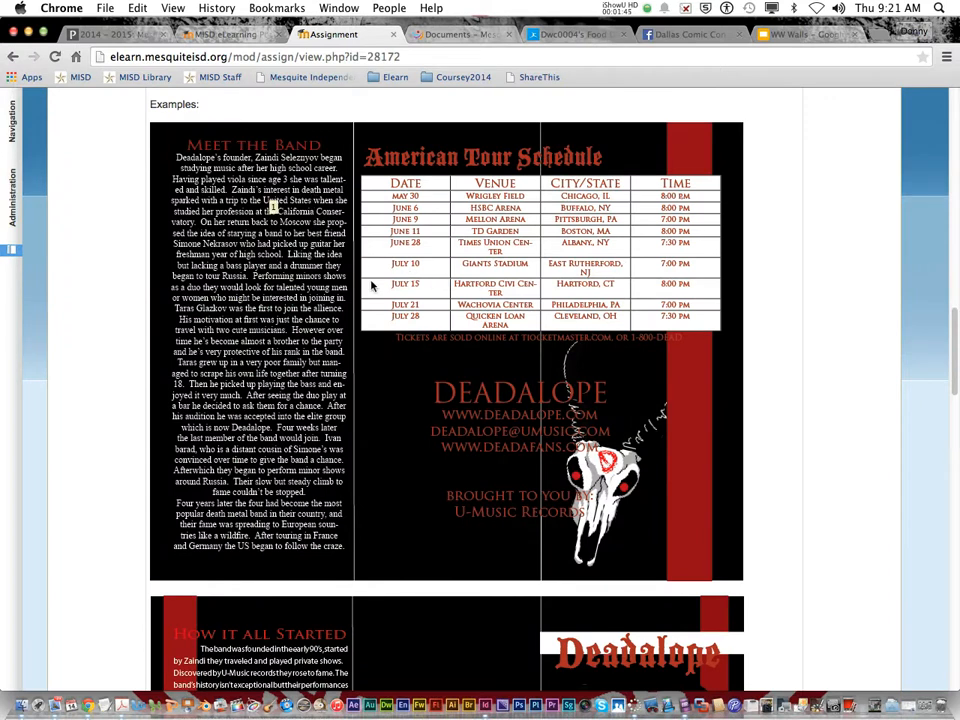
{"action": "scroll", "coordinate": [372, 284], "scroll_direction": "down", "scroll_amount": 1}
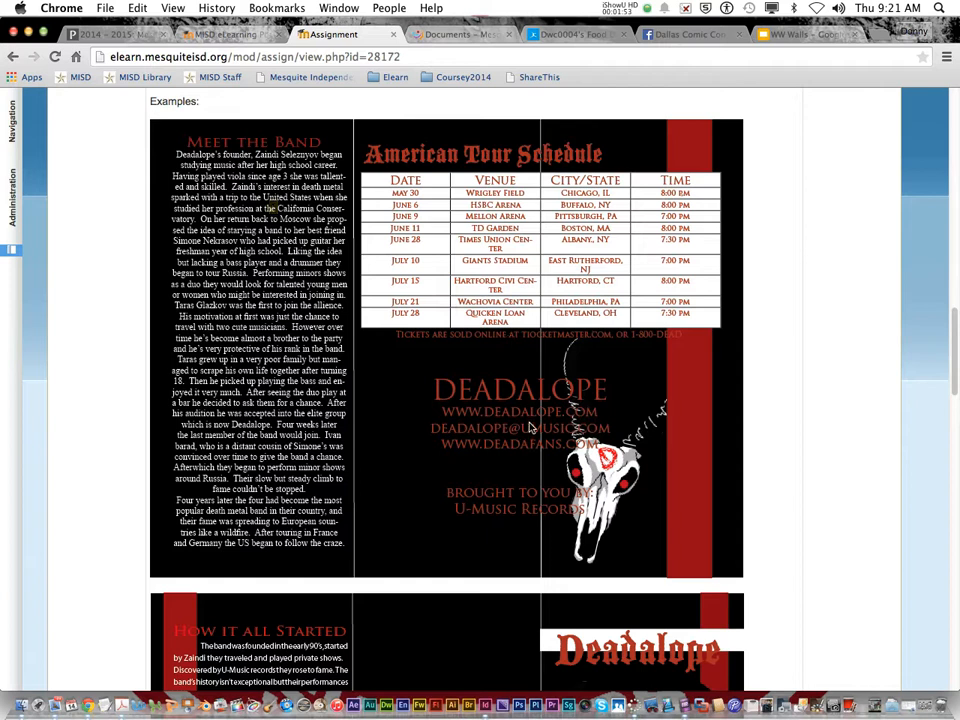
{"action": "scroll", "coordinate": [514, 420], "scroll_direction": "down", "scroll_amount": 5}
{"action": "scroll", "coordinate": [514, 420], "scroll_direction": "down", "scroll_amount": 6}
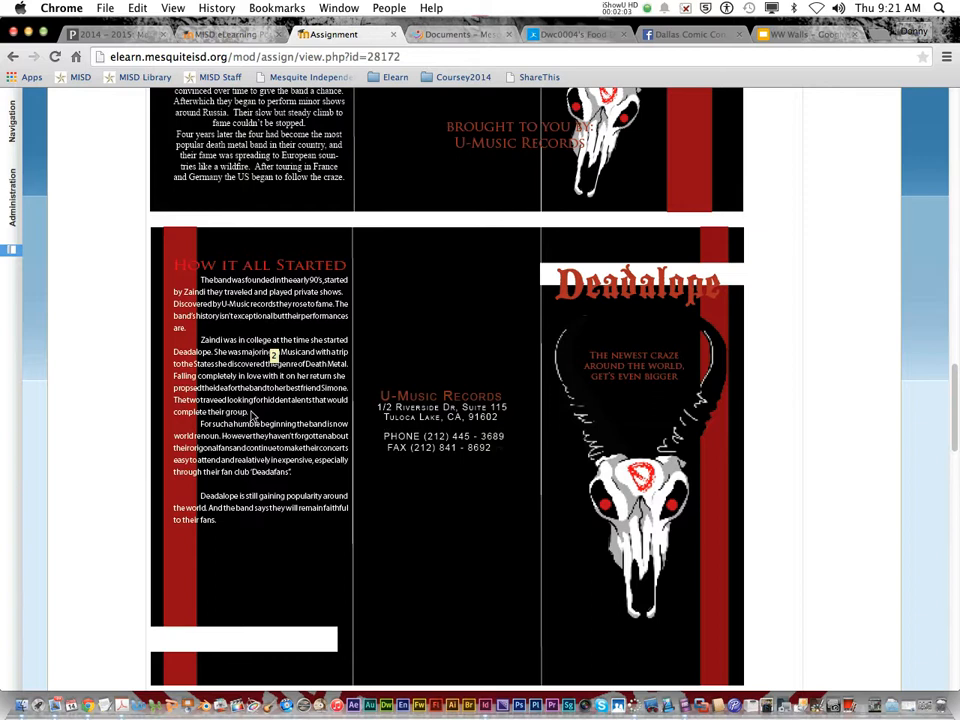
{"action": "scroll", "coordinate": [333, 460], "scroll_direction": "down", "scroll_amount": 3}
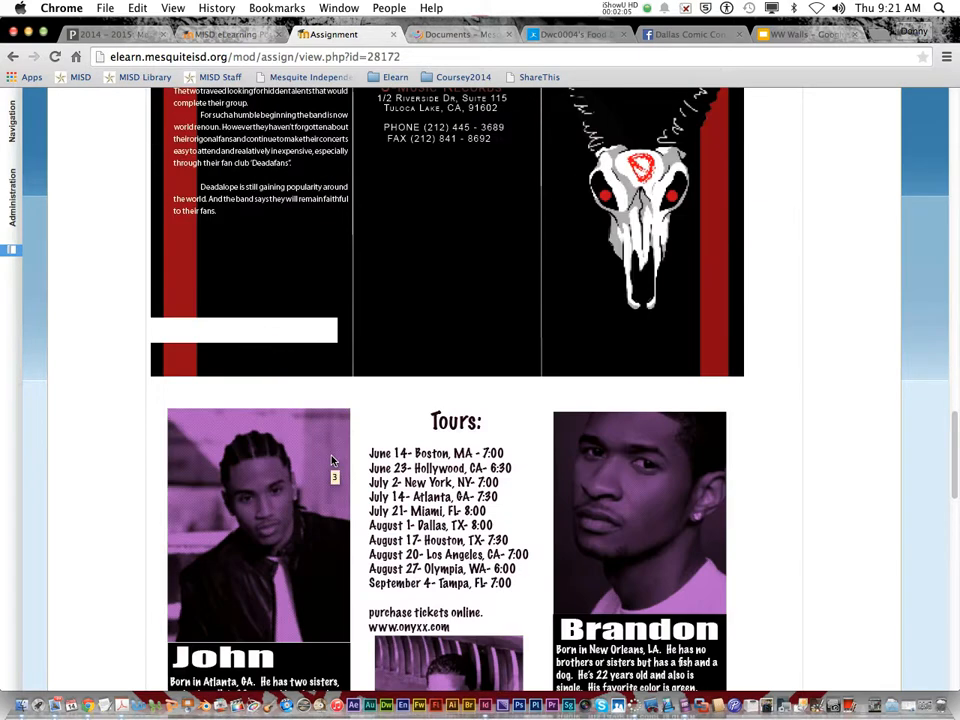
{"action": "scroll", "coordinate": [333, 460], "scroll_direction": "down", "scroll_amount": 4}
{"action": "scroll", "coordinate": [333, 455], "scroll_direction": "up", "scroll_amount": 2}
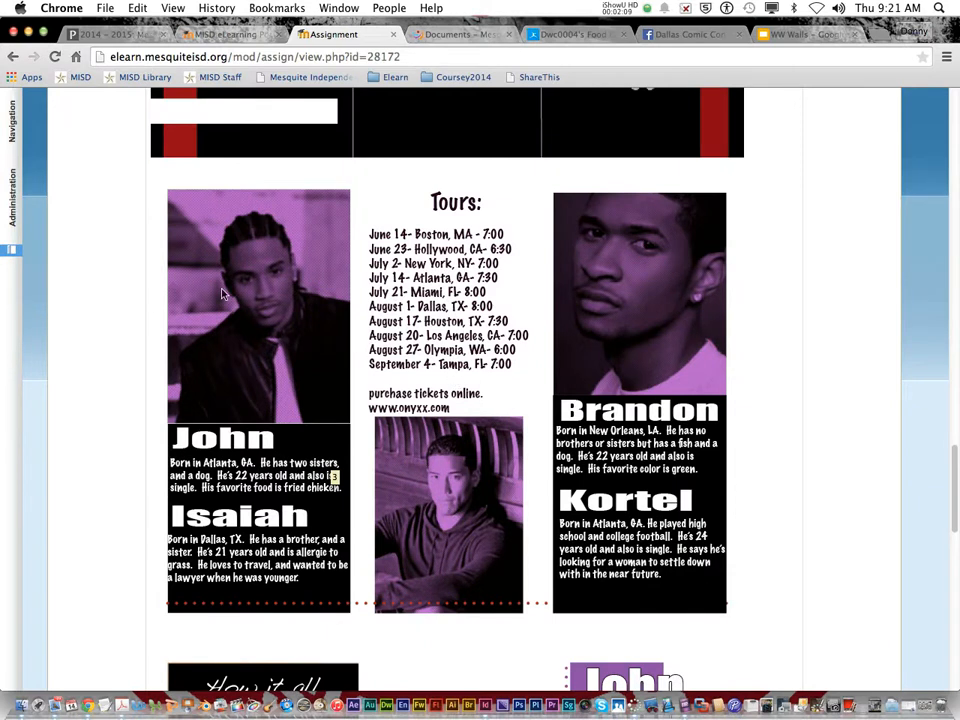
{"action": "scroll", "coordinate": [480, 500], "scroll_direction": "down", "scroll_amount": 5}
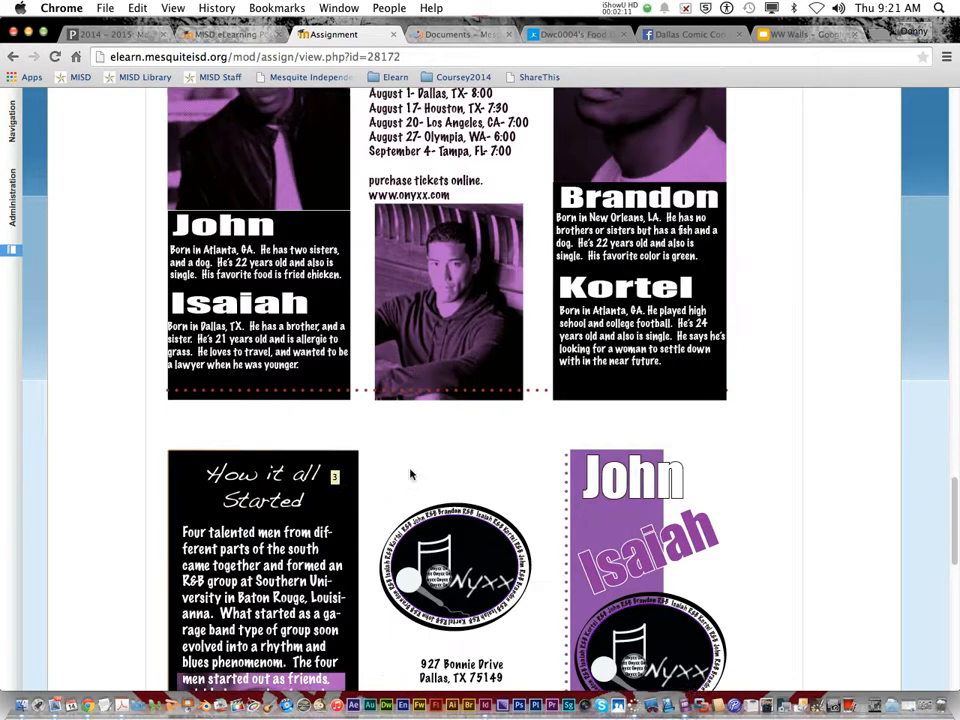
{"action": "scroll", "coordinate": [412, 480], "scroll_direction": "down", "scroll_amount": 1}
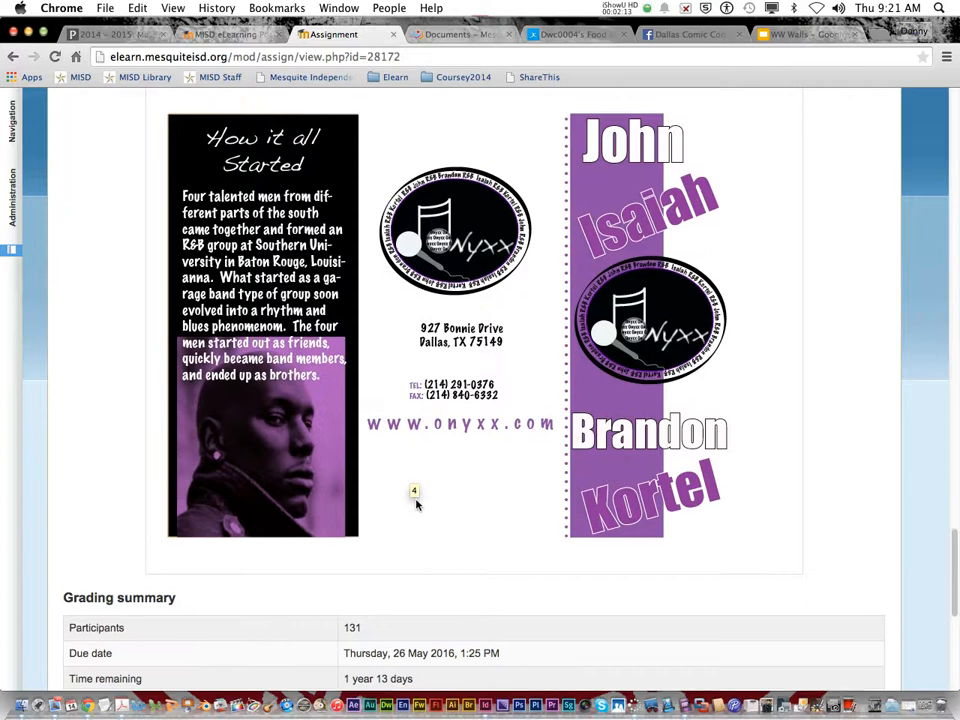
{"action": "scroll", "coordinate": [417, 500], "scroll_direction": "up", "scroll_amount": 2}
{"action": "scroll", "coordinate": [415, 495], "scroll_direction": "up", "scroll_amount": 10}
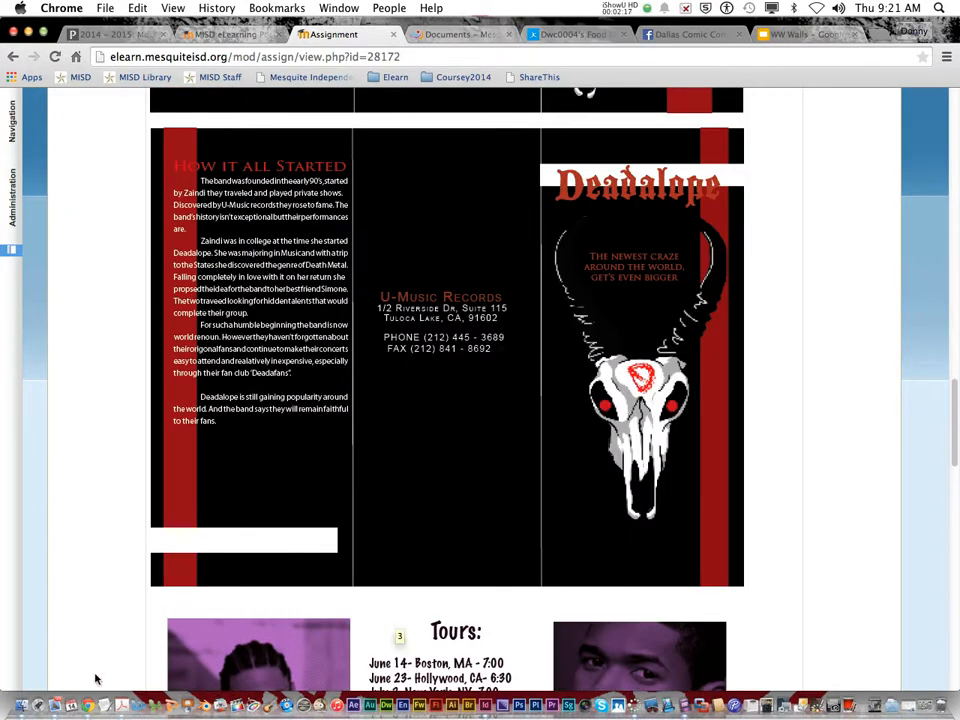
Switch back to concerttour.pdf in Acrobat and examine both sides of Stonehenge's finished three-panel brochure.
{"action": "left_click", "coordinate": [120, 700]}
{"action": "scroll", "coordinate": [332, 489], "scroll_direction": "down", "scroll_amount": 10}
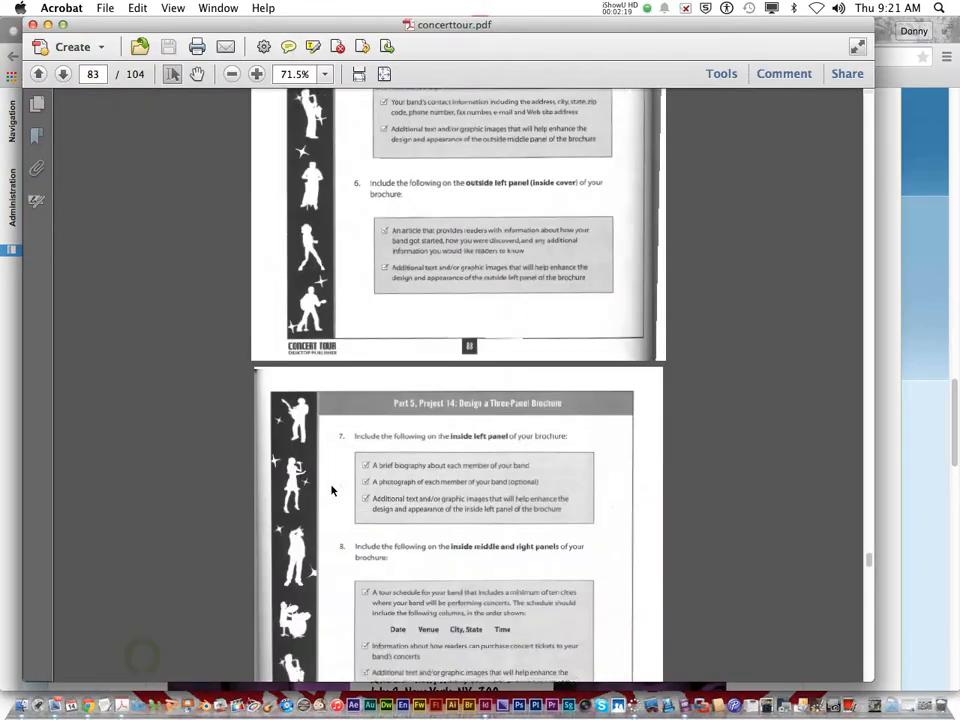
{"action": "scroll", "coordinate": [332, 489], "scroll_direction": "down", "scroll_amount": 15}
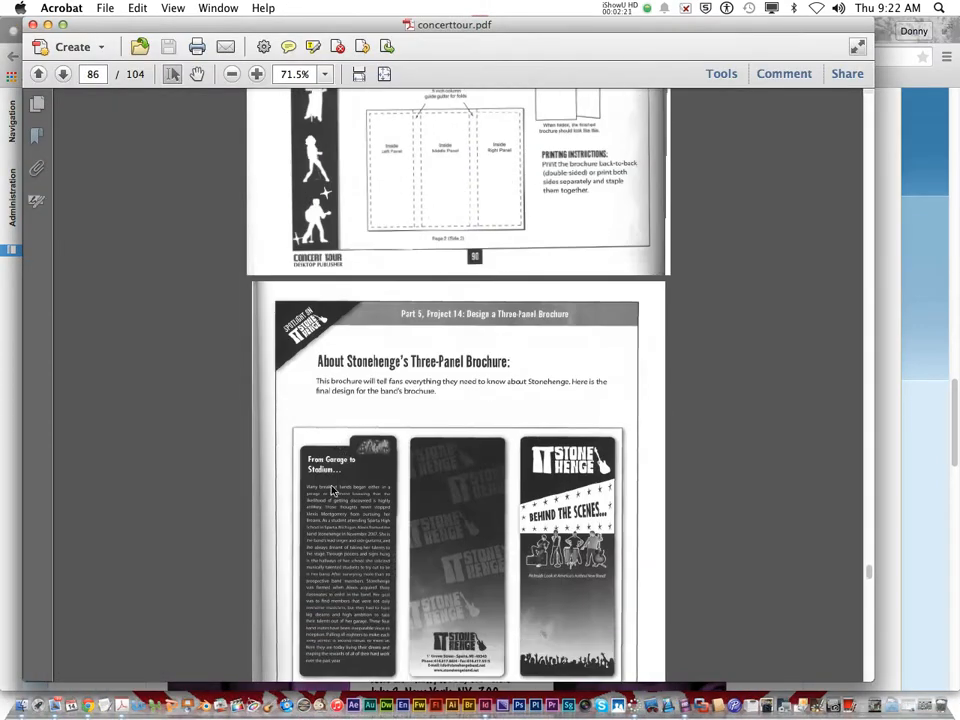
{"action": "scroll", "coordinate": [385, 393], "scroll_direction": "down", "scroll_amount": 4}
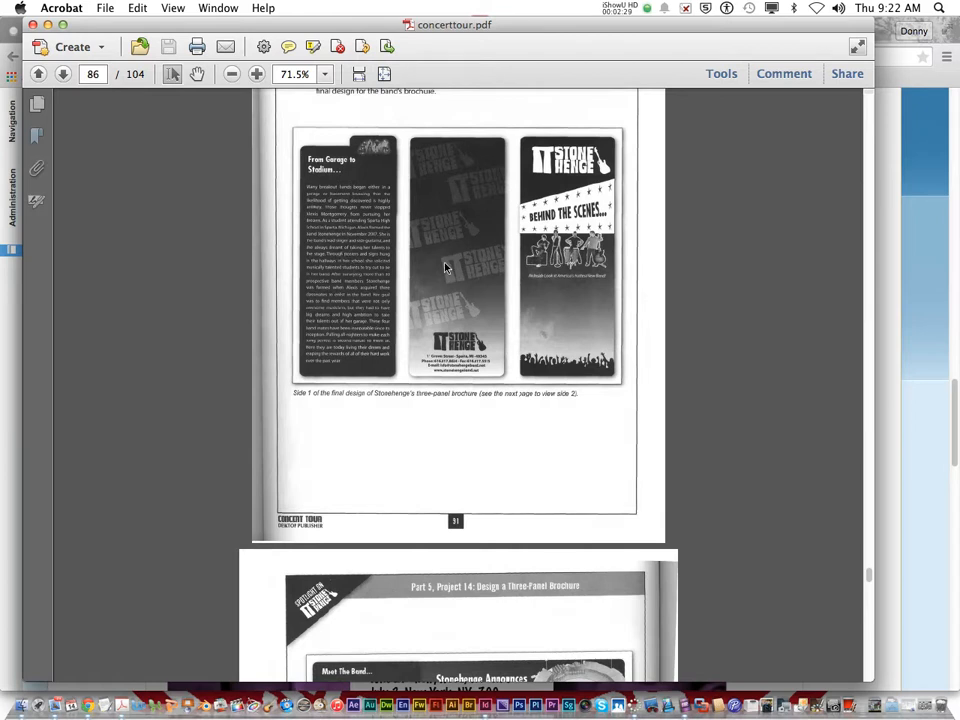
{"action": "scroll", "coordinate": [548, 293], "scroll_direction": "down", "scroll_amount": 5}
{"action": "scroll", "coordinate": [548, 291], "scroll_direction": "down", "scroll_amount": 1}
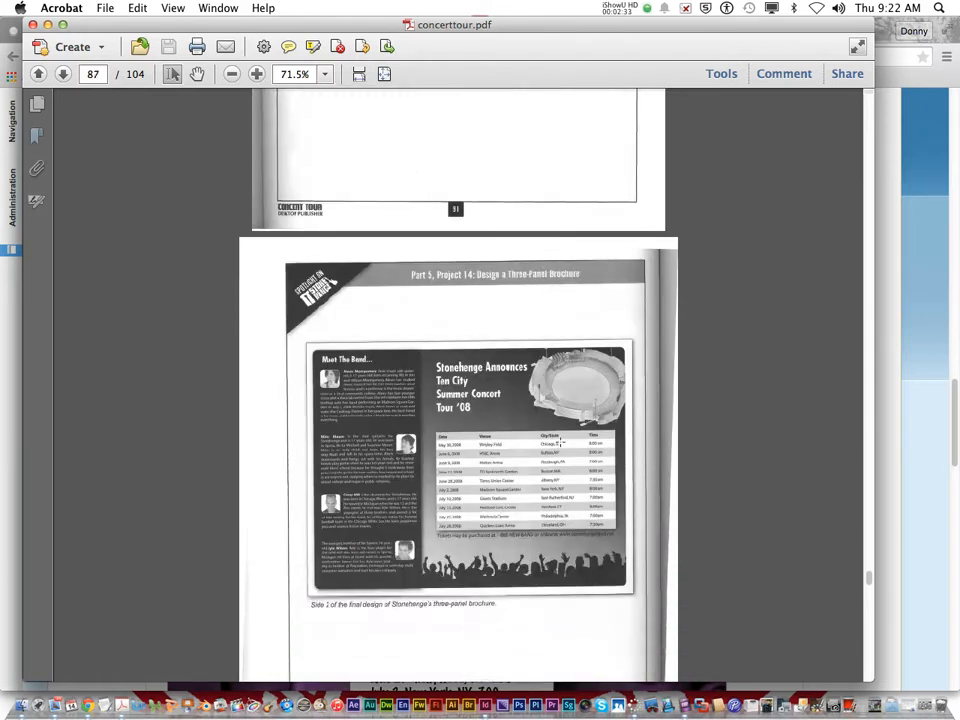
{"action": "scroll", "coordinate": [387, 423], "scroll_direction": "down", "scroll_amount": 1}
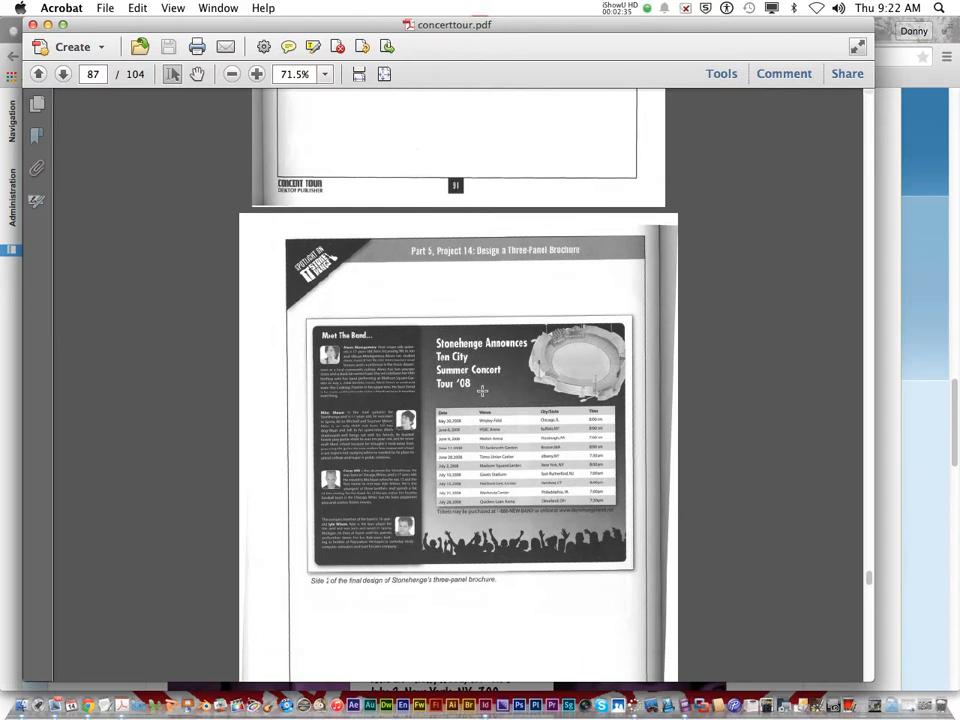
Review the required content for the outside and inside panels and compare it with both sides of the Stonehenge brochure.
{"action": "scroll", "coordinate": [515, 477], "scroll_direction": "up", "scroll_amount": 15}
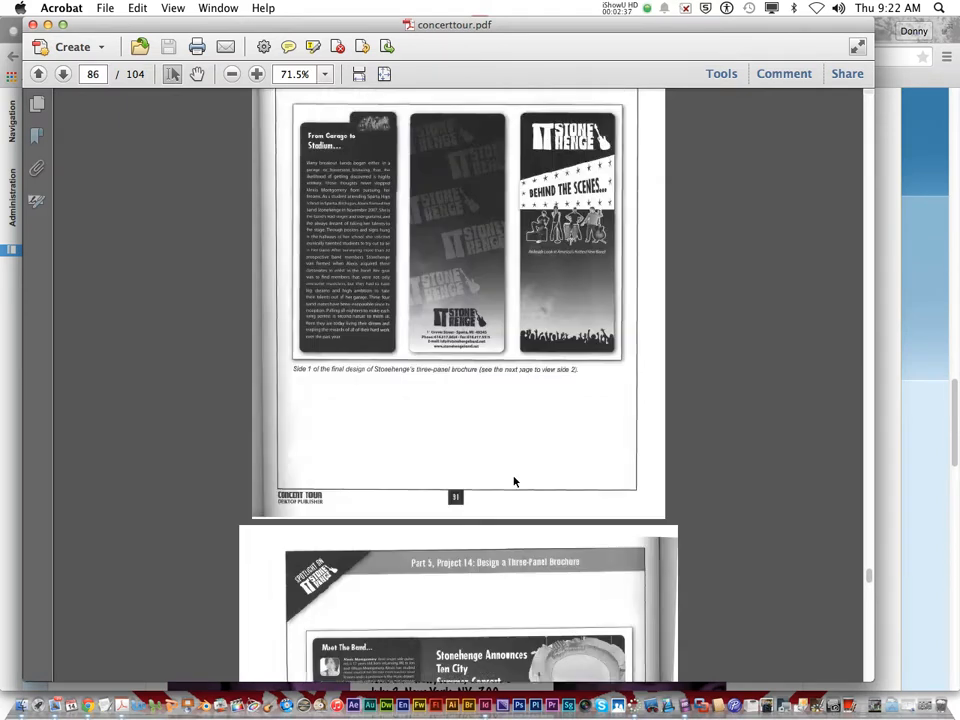
{"action": "scroll", "coordinate": [511, 432], "scroll_direction": "up", "scroll_amount": 8}
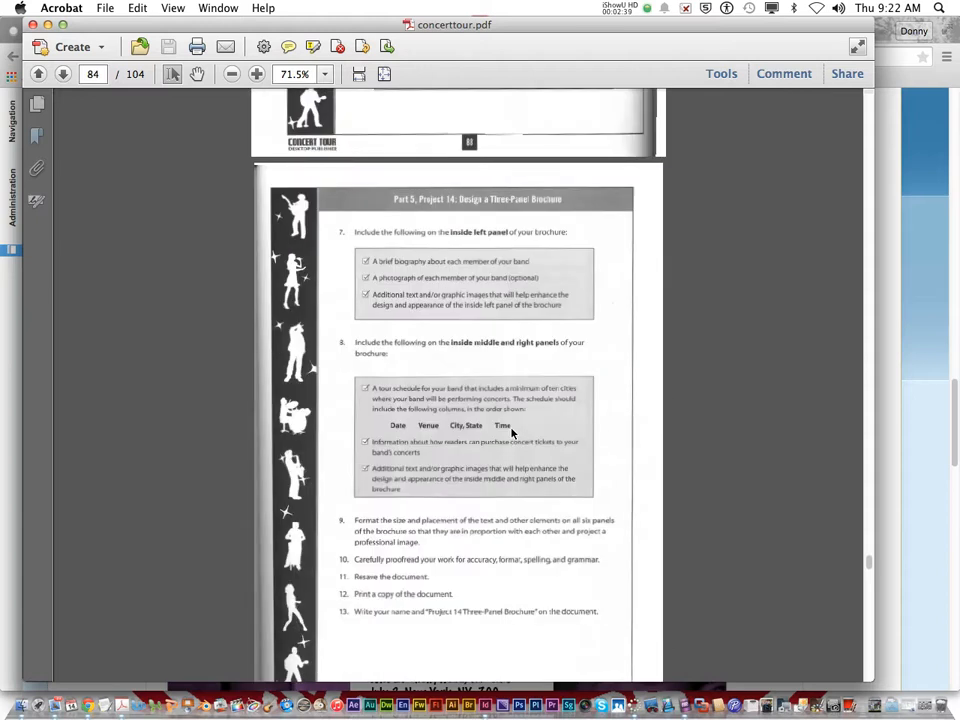
{"action": "scroll", "coordinate": [511, 428], "scroll_direction": "down", "scroll_amount": 3}
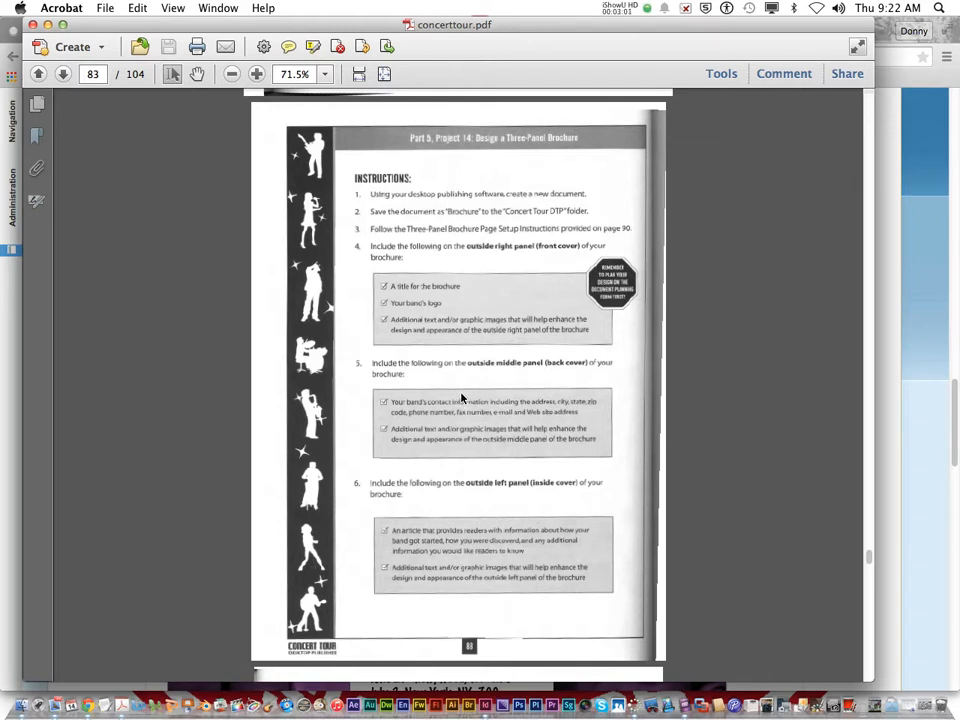
{"action": "scroll", "coordinate": [461, 398], "scroll_direction": "down", "scroll_amount": 15}
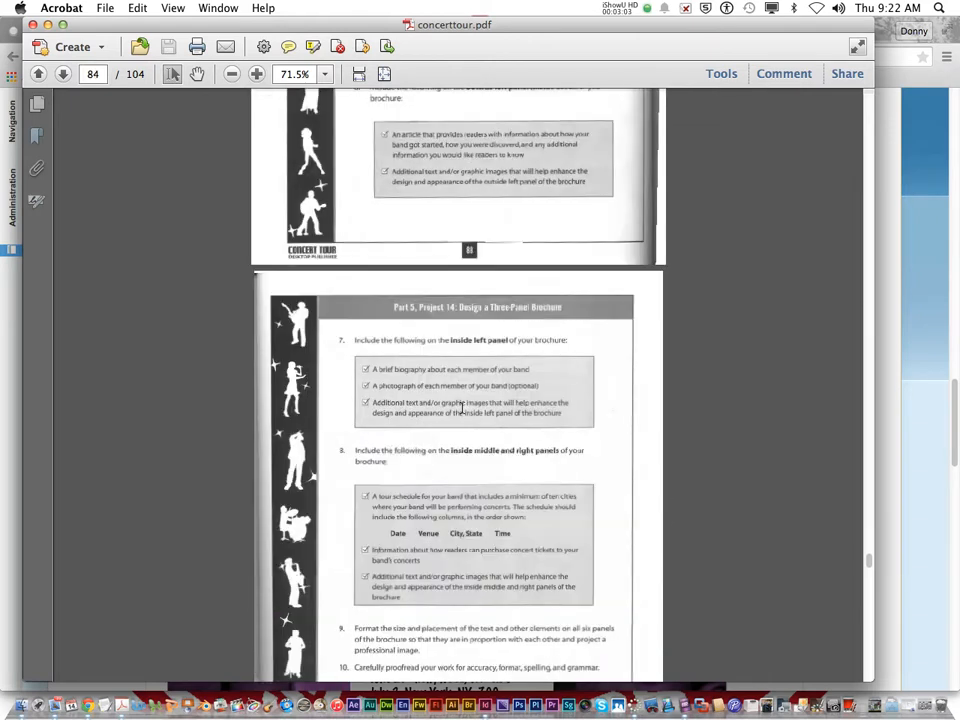
{"action": "scroll", "coordinate": [461, 403], "scroll_direction": "down", "scroll_amount": 10}
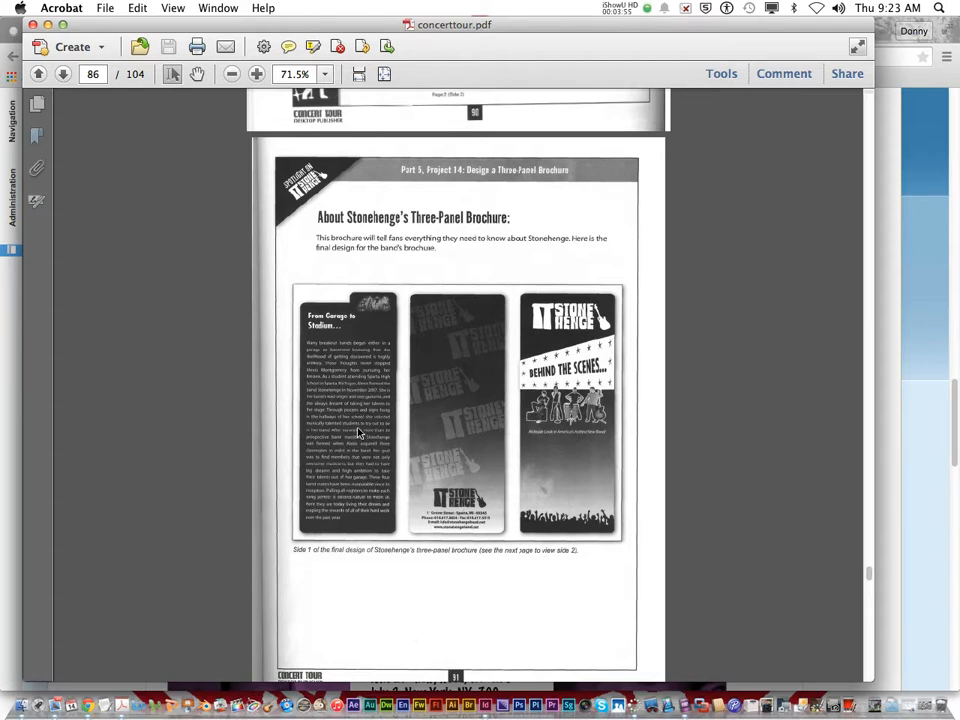
{"action": "scroll", "coordinate": [358, 432], "scroll_direction": "down", "scroll_amount": 2}
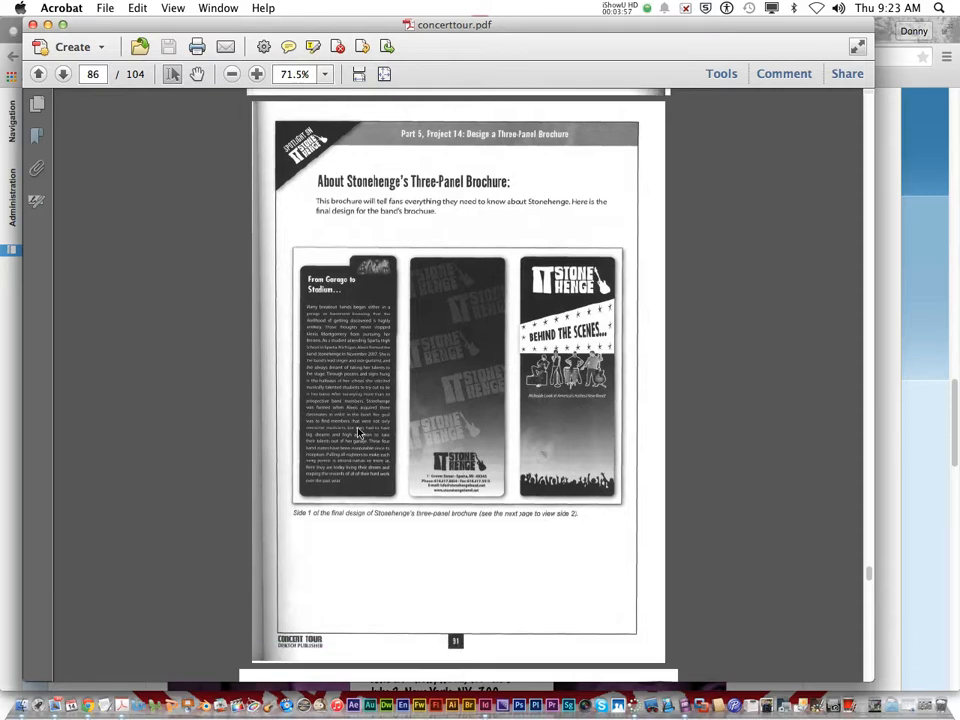
{"action": "scroll", "coordinate": [358, 432], "scroll_direction": "down", "scroll_amount": 10}
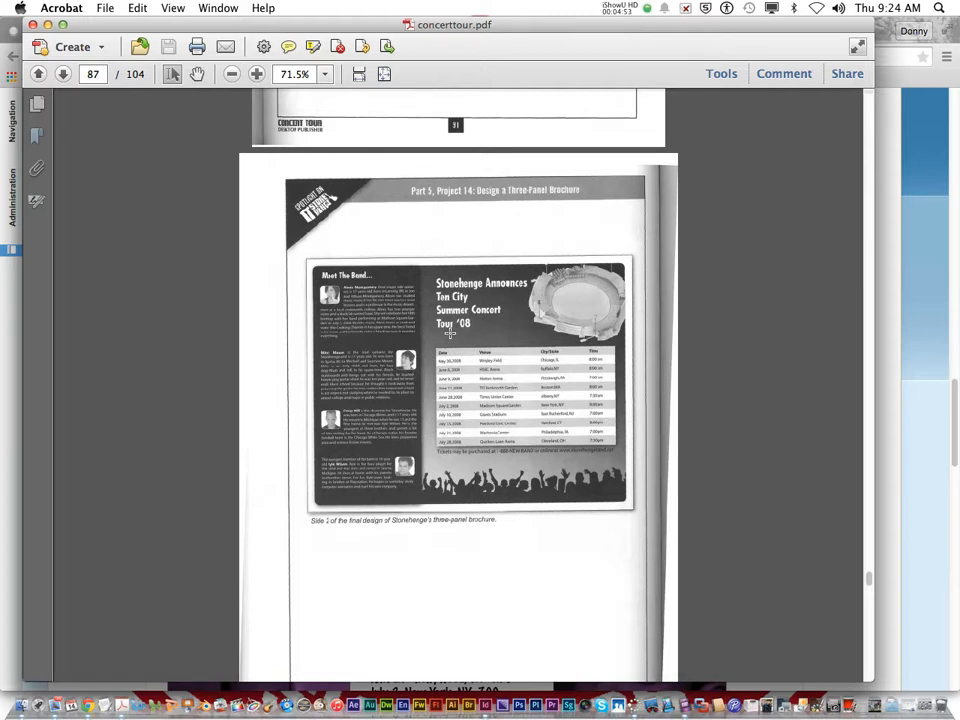
{"action": "scroll", "coordinate": [450, 333], "scroll_direction": "down", "scroll_amount": 2}
Examine the Three-Panel Brochure Page Setup Instructions and both panel layout diagrams at 100% magnification.
{"action": "scroll", "coordinate": [446, 285], "scroll_direction": "up", "scroll_amount": 8}
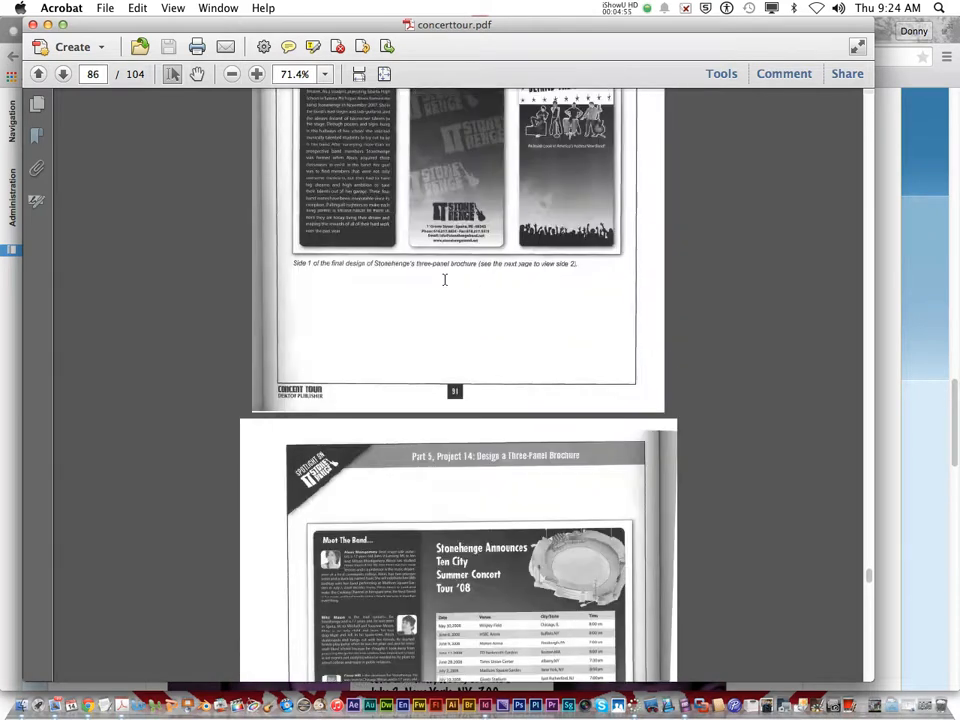
{"action": "scroll", "coordinate": [446, 285], "scroll_direction": "up", "scroll_amount": 6}
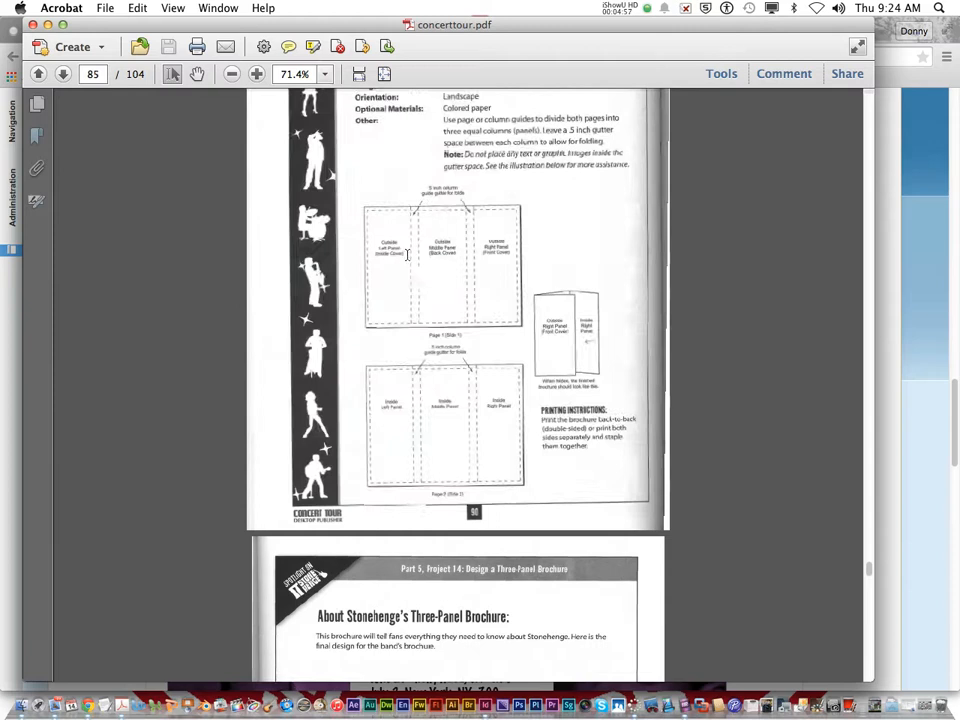
{"action": "scroll", "coordinate": [590, 312], "scroll_direction": "up", "scroll_amount": 2}
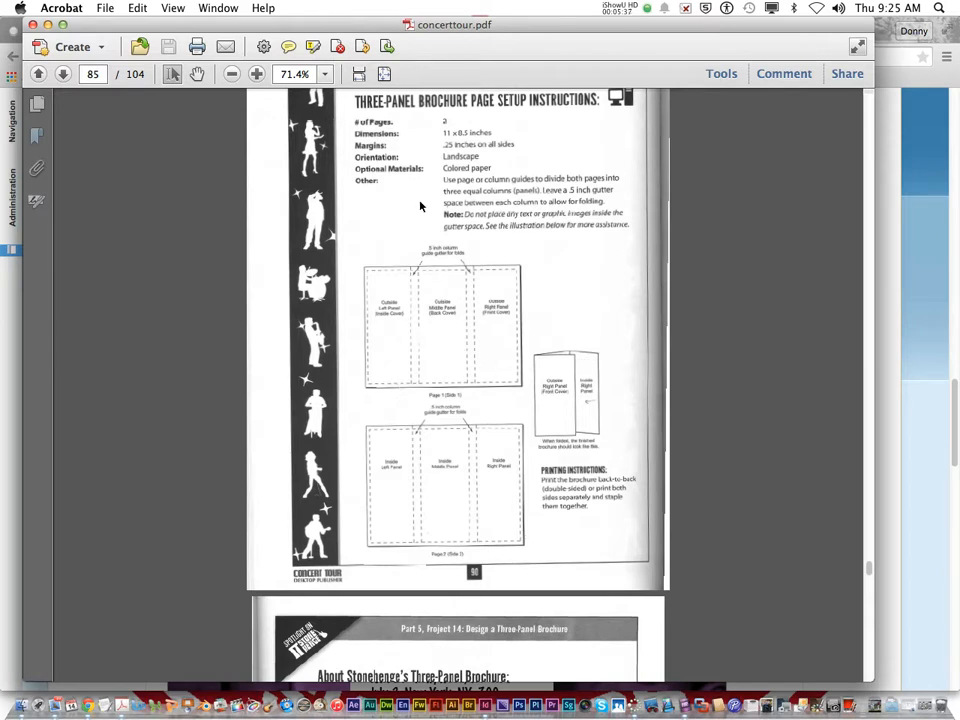
{"action": "left_click", "coordinate": [256, 75]}
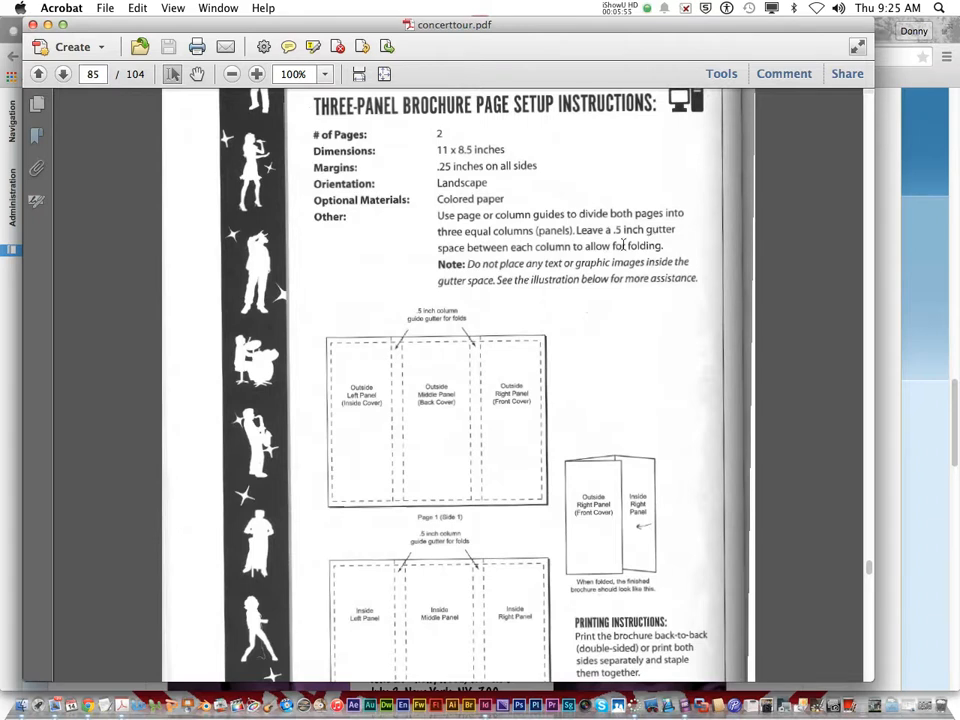
{"action": "scroll", "coordinate": [623, 247], "scroll_direction": "down", "scroll_amount": 5}
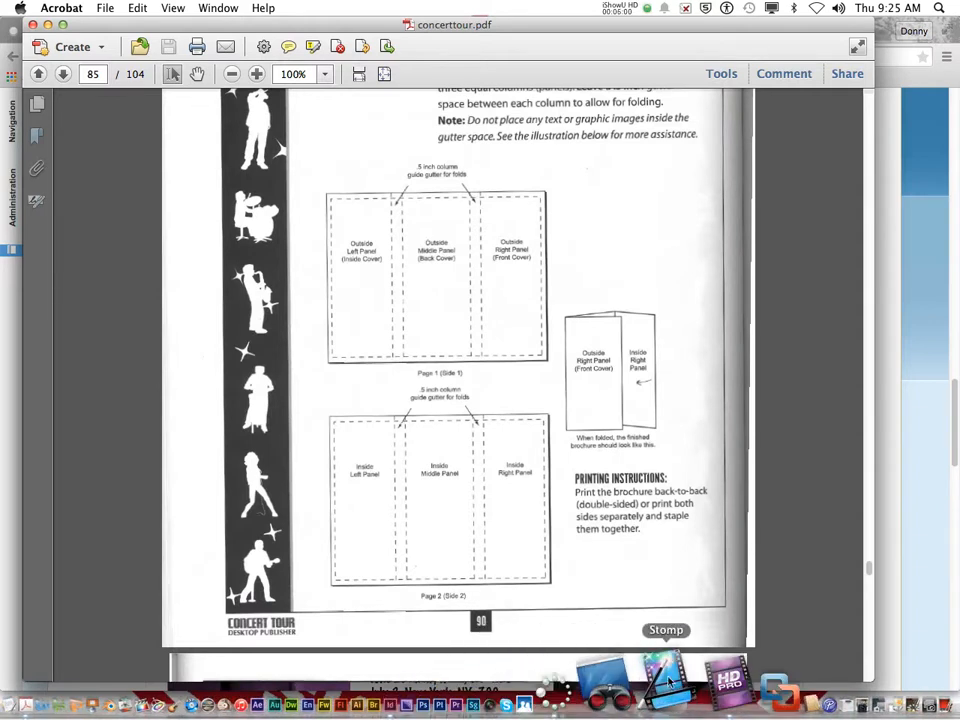
Switch to Adobe InDesign and check that the horizontal and vertical ruler units are inches in the Units & Increments preferences.
{"action": "left_click", "coordinate": [482, 700]}
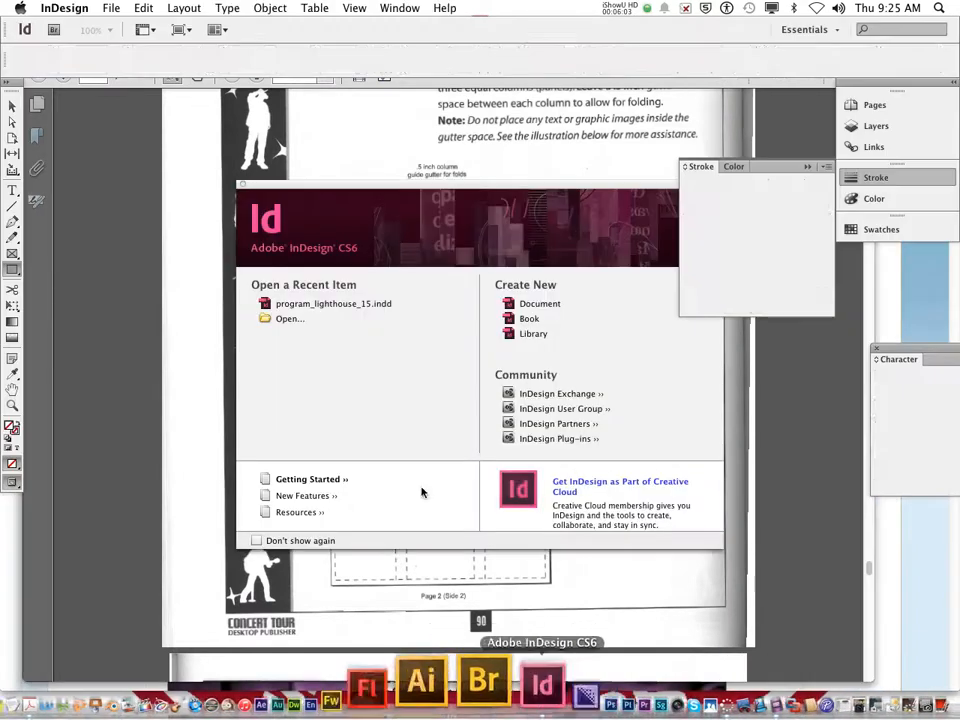
{"action": "left_click", "coordinate": [64, 10]}
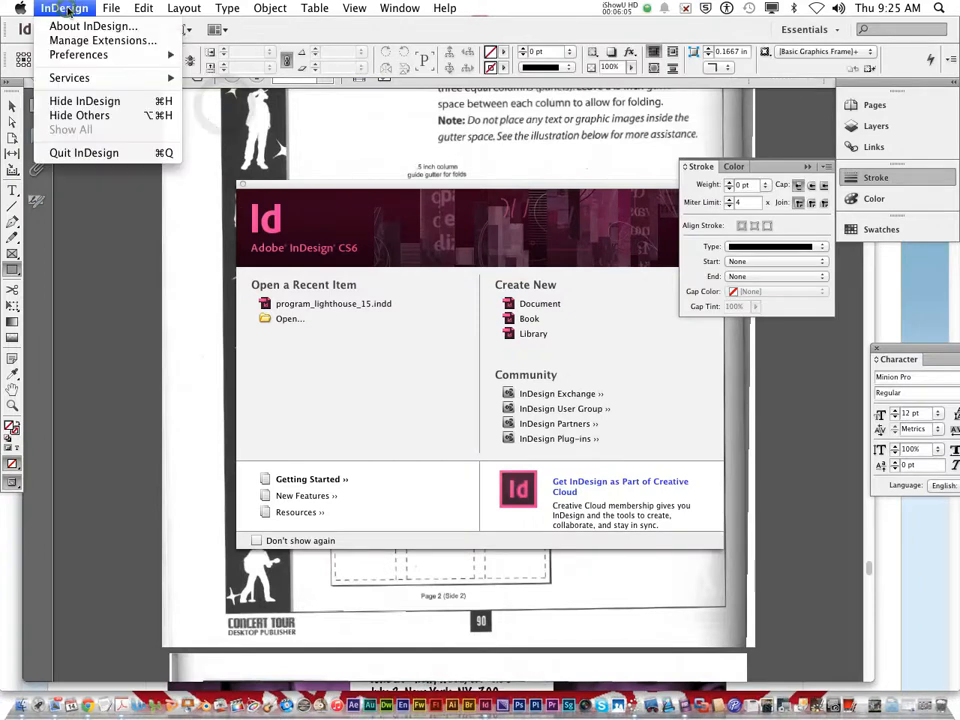
{"action": "mouse_move", "coordinate": [110, 58]}
{"action": "left_click", "coordinate": [242, 145]}
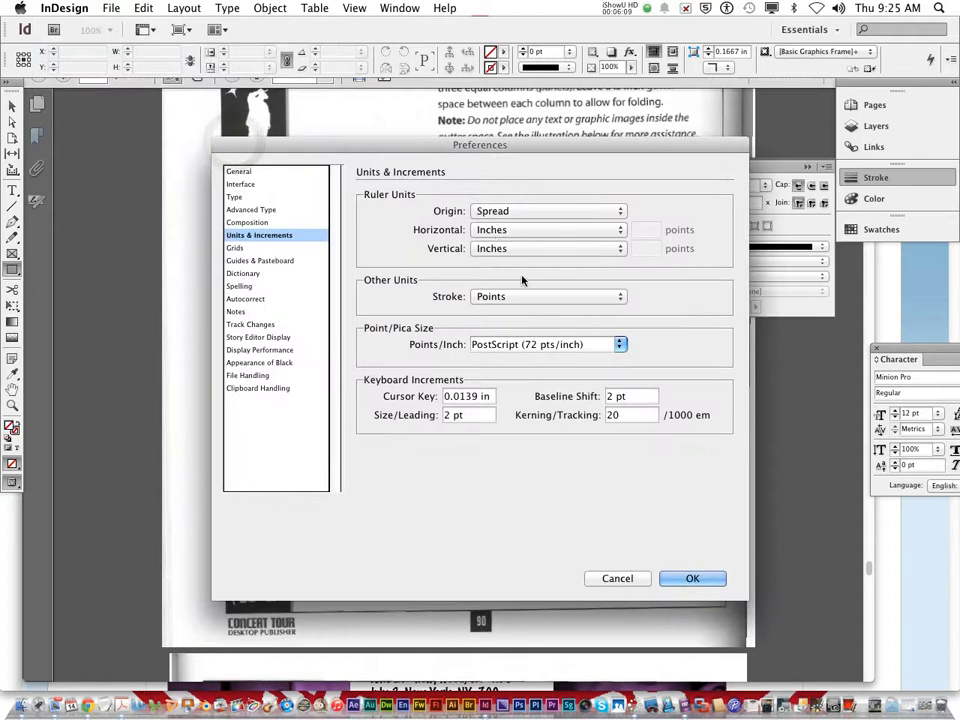
{"action": "left_click", "coordinate": [692, 578]}
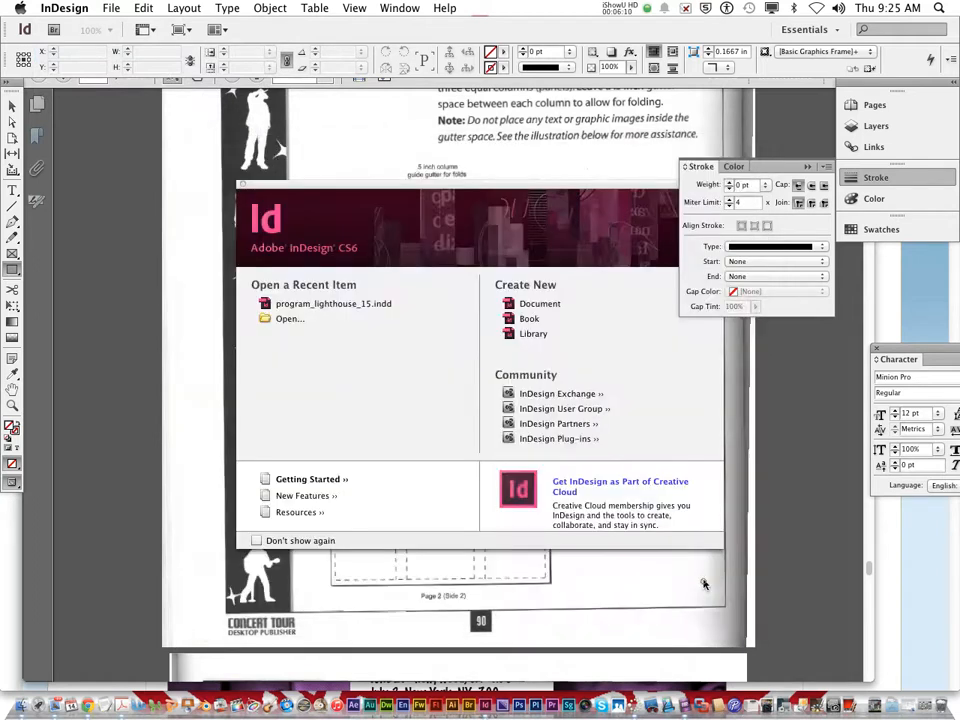
Start a new two-page Letter document in landscape orientation with 0.25 in margins on all sides.
{"action": "left_click", "coordinate": [538, 303]}
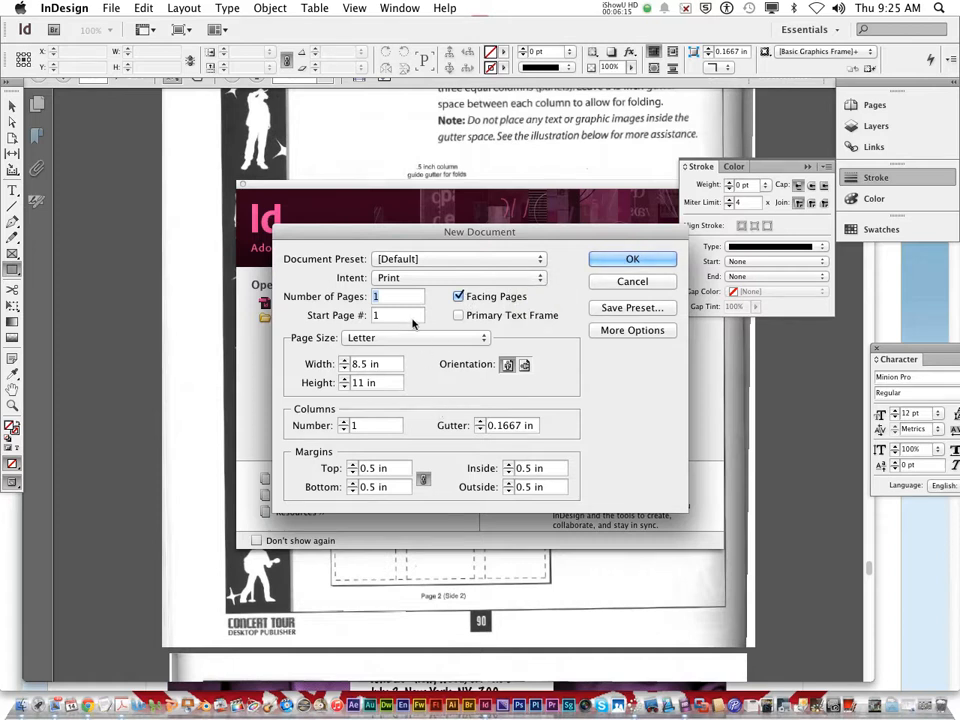
{"action": "type", "text": "2"}
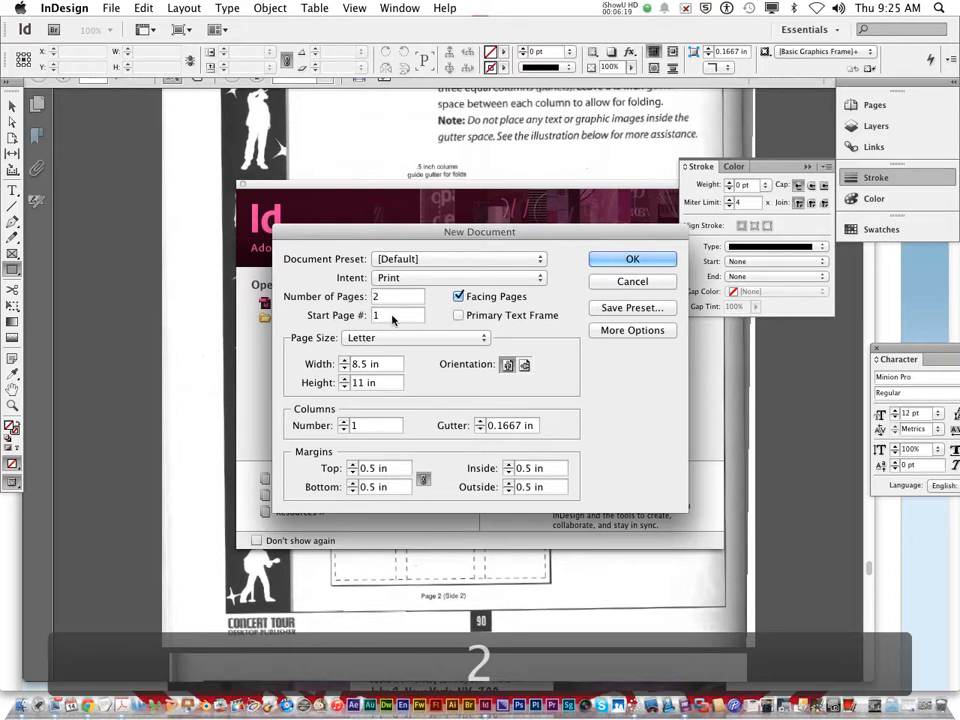
{"action": "left_click", "coordinate": [525, 366]}
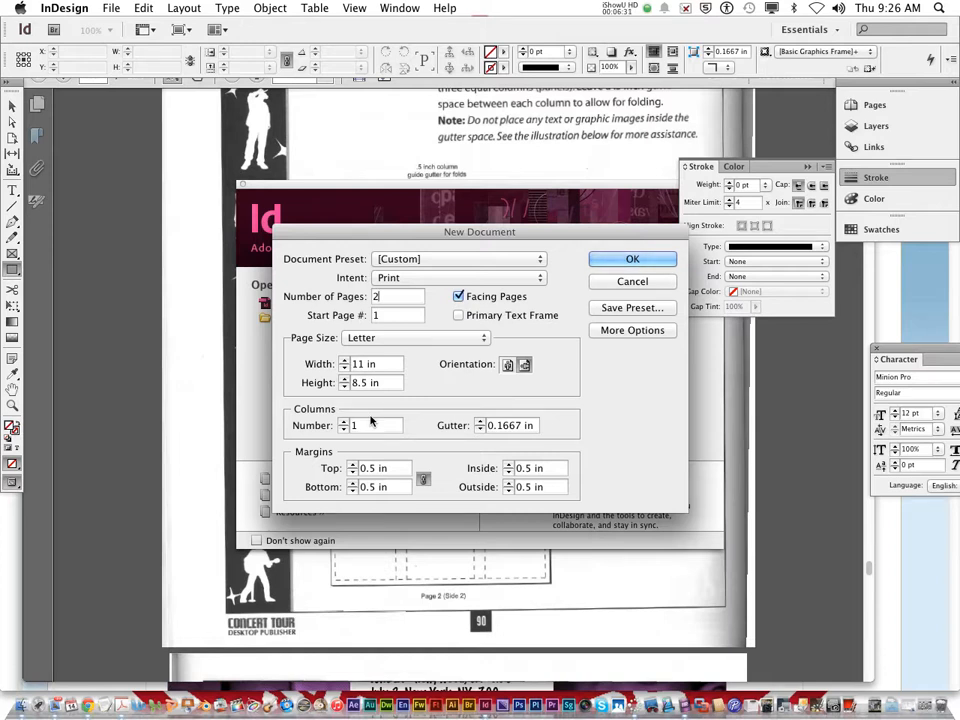
{"action": "left_click", "coordinate": [390, 467]}
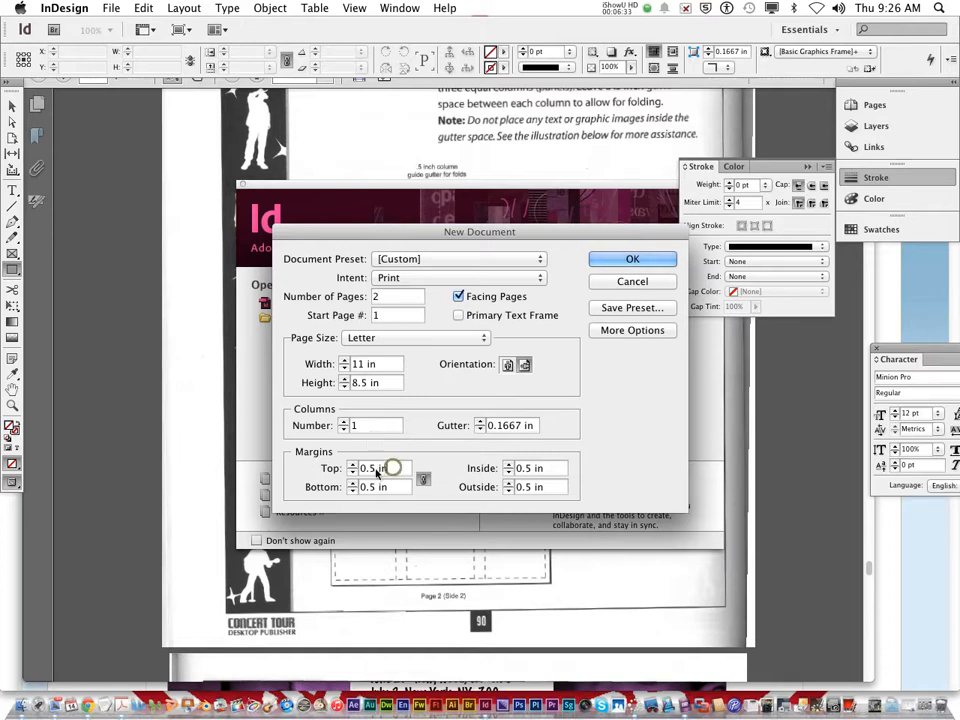
{"action": "type", "text": "2"}
{"action": "left_click", "coordinate": [402, 485]}
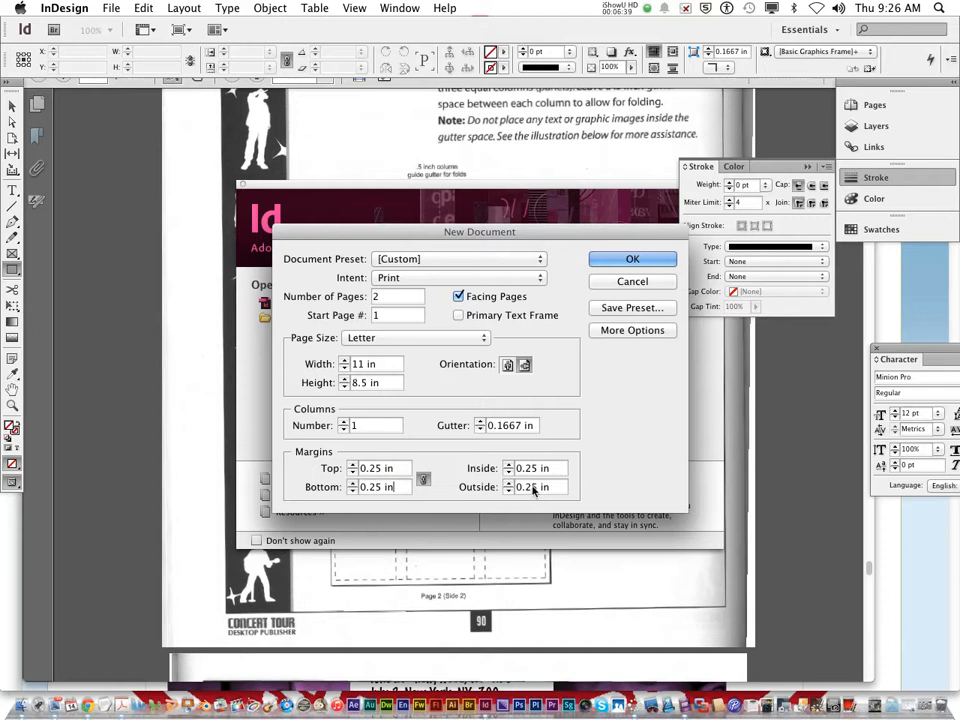
Divide the new document into three columns with a 0.5 in gutter and create it.
{"action": "left_click", "coordinate": [343, 421]}
{"action": "left_click", "coordinate": [343, 421]}
{"action": "left_click", "coordinate": [396, 421]}
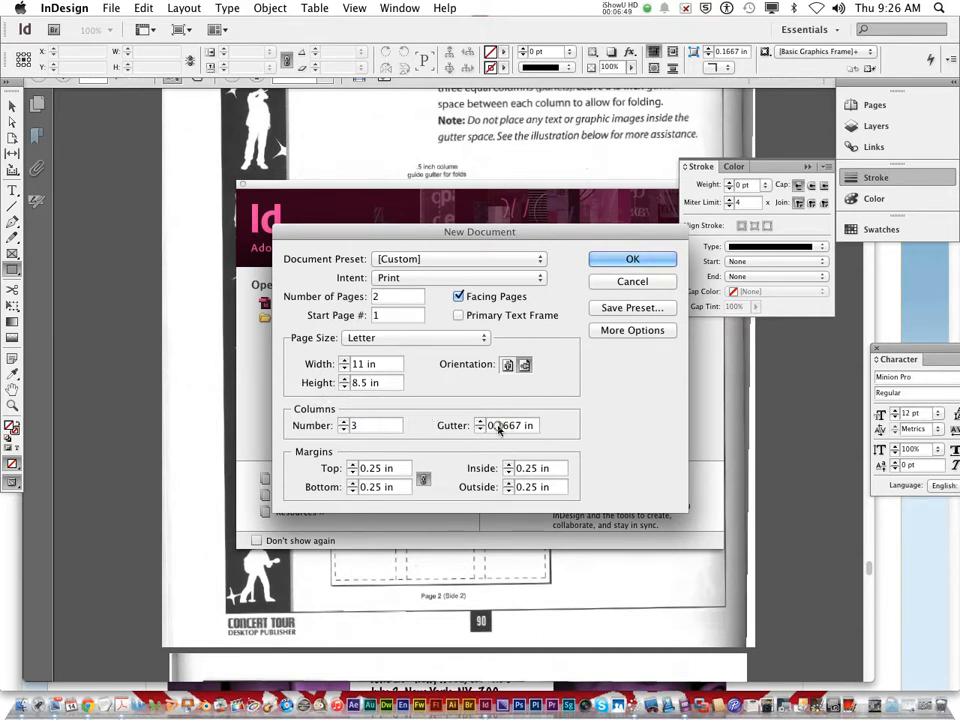
{"action": "left_click_drag", "start_coordinate": [498, 426], "coordinate": [510, 426]}
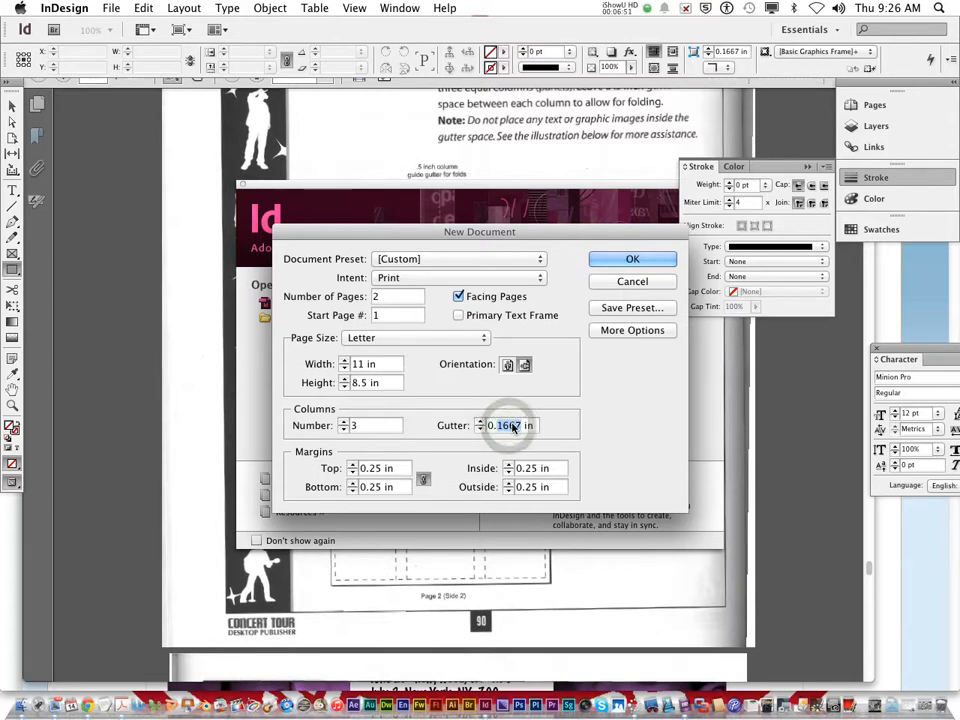
{"action": "type", "text": "5"}
{"action": "left_click", "coordinate": [632, 260]}
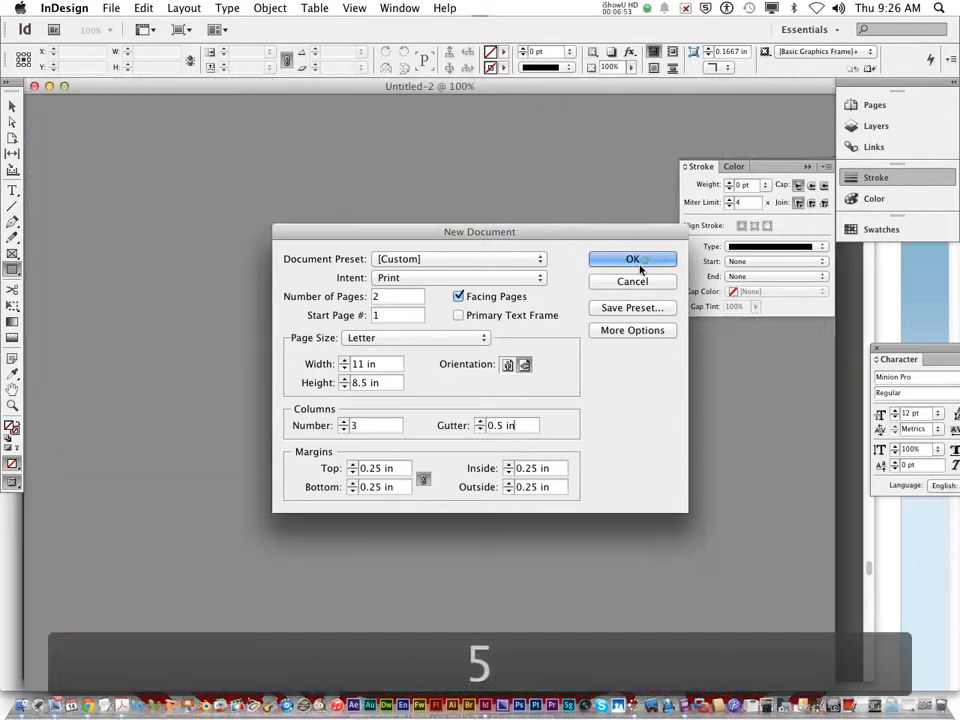
Examine page 1's column guides and compare them with the panel layout diagrams in concerttour.pdf in Acrobat.
{"action": "scroll", "coordinate": [499, 332], "scroll_direction": "down", "scroll_amount": 5}
{"action": "scroll", "coordinate": [499, 332], "scroll_direction": "up", "scroll_amount": 7}
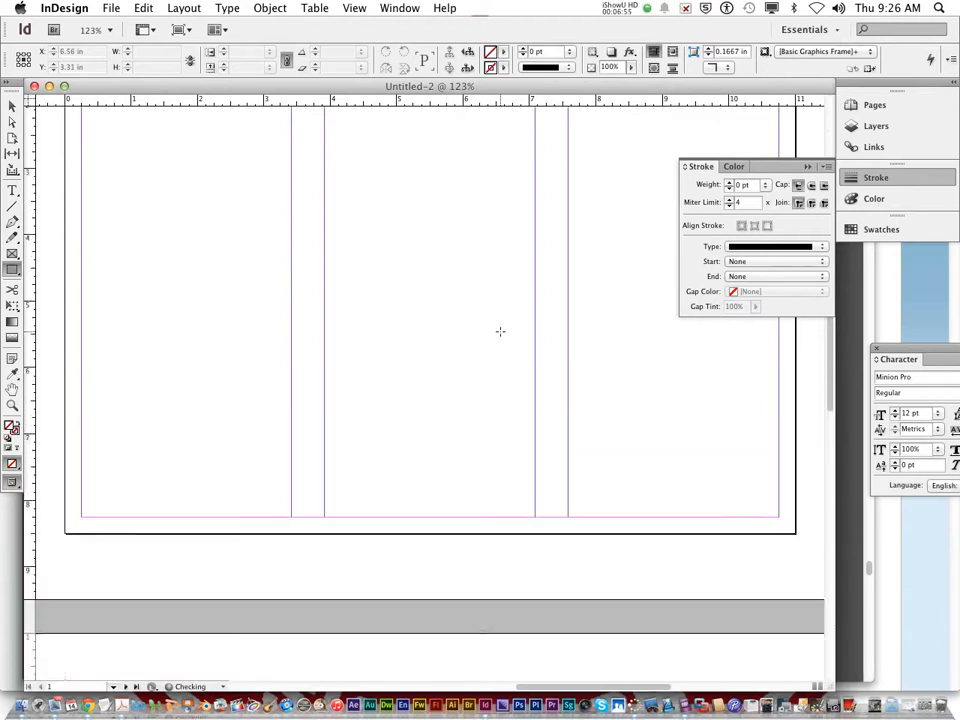
{"action": "scroll", "coordinate": [500, 331], "scroll_direction": "down", "scroll_amount": 3}
{"action": "scroll", "coordinate": [500, 331], "scroll_direction": "up", "scroll_amount": 2}
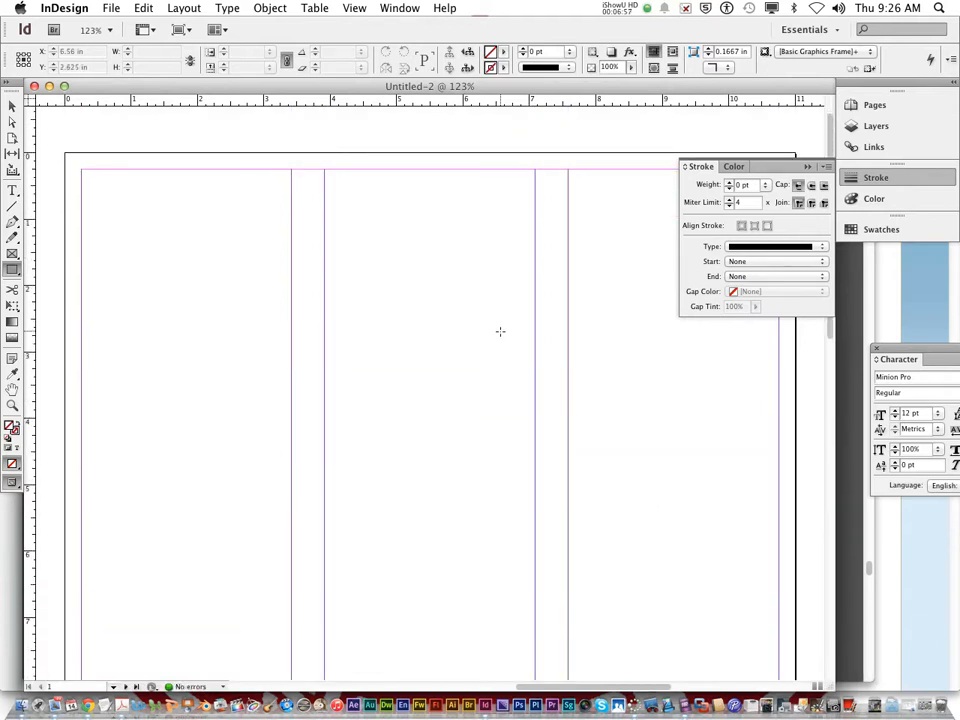
{"action": "left_click", "coordinate": [126, 711]}
{"action": "left_click", "coordinate": [334, 482]}
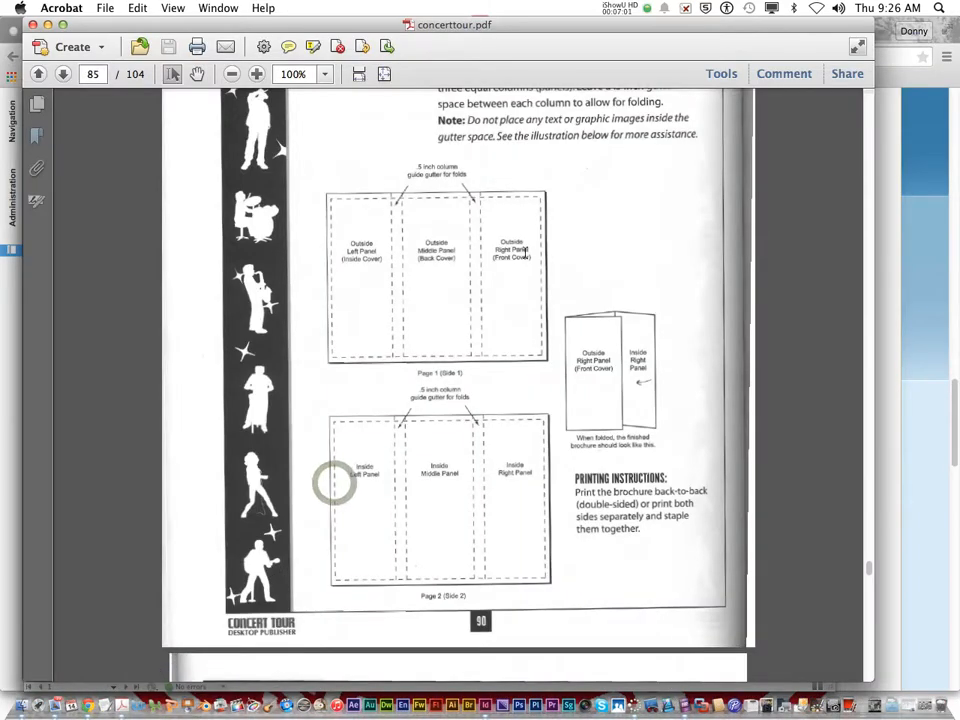
Switch back to InDesign and examine the three-panel guides on page 2 and its position relative to page 1.
{"action": "left_click", "coordinate": [483, 686]}
{"action": "scroll", "coordinate": [264, 416], "scroll_direction": "down", "scroll_amount": 10}
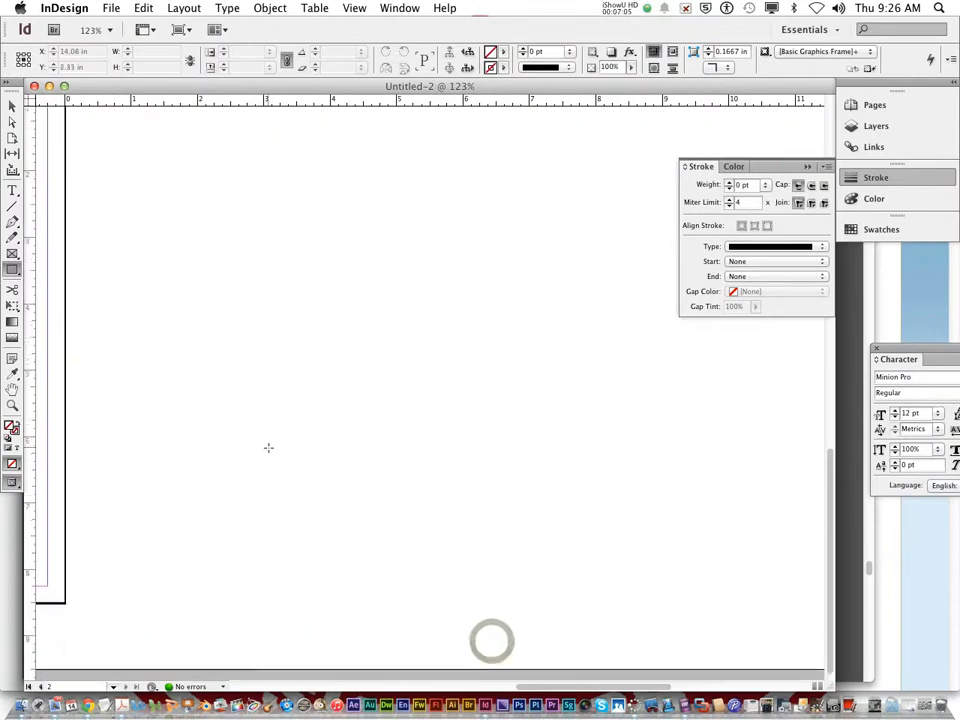
{"action": "left_click_drag", "start_coordinate": [579, 688], "coordinate": [428, 690]}
{"action": "scroll", "coordinate": [454, 538], "scroll_direction": "up", "scroll_amount": 6}
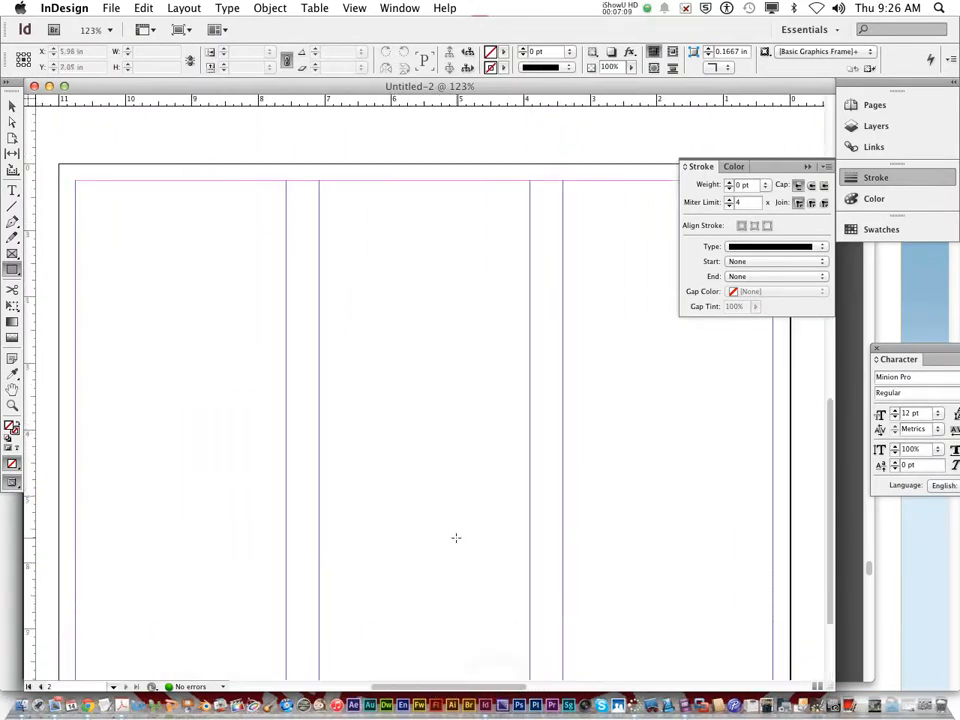
{"action": "scroll", "coordinate": [456, 532], "scroll_direction": "down", "scroll_amount": 1}
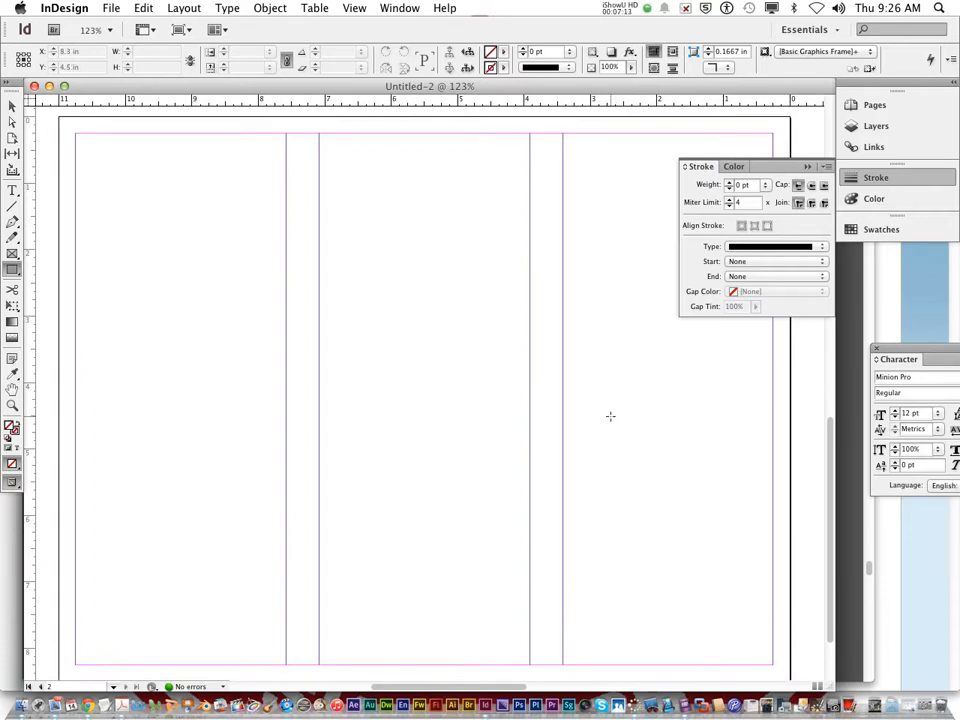
{"action": "scroll", "coordinate": [611, 418], "scroll_direction": "up", "scroll_amount": 10}
{"action": "scroll", "coordinate": [610, 416], "scroll_direction": "up", "scroll_amount": 7}
{"action": "scroll", "coordinate": [610, 415], "scroll_direction": "down", "scroll_amount": 6}
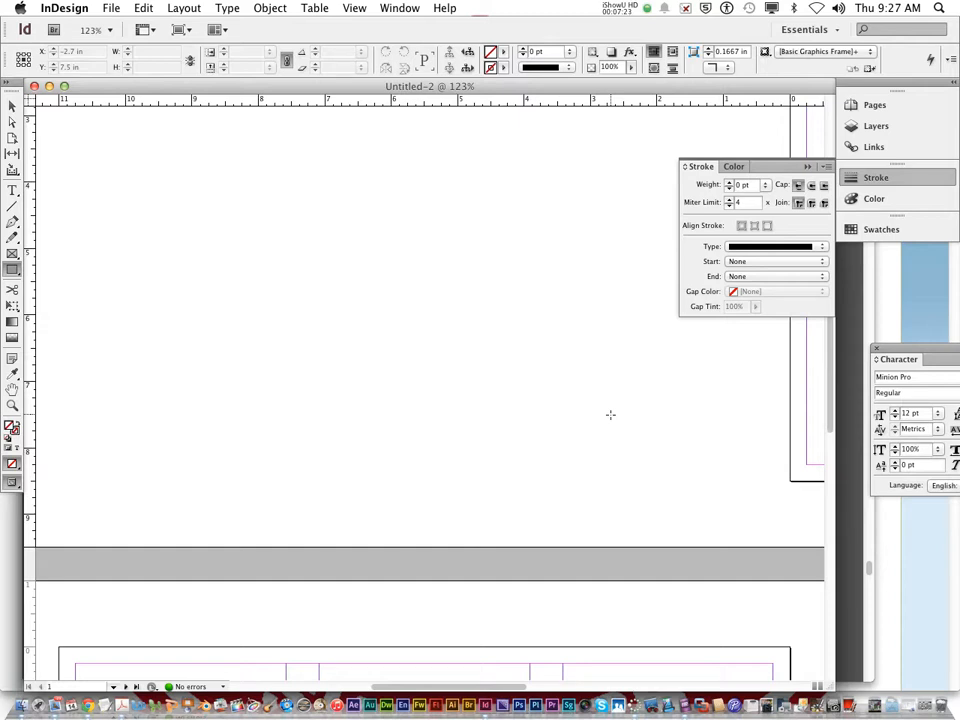
{"action": "scroll", "coordinate": [605, 387], "scroll_direction": "down", "scroll_amount": 2}
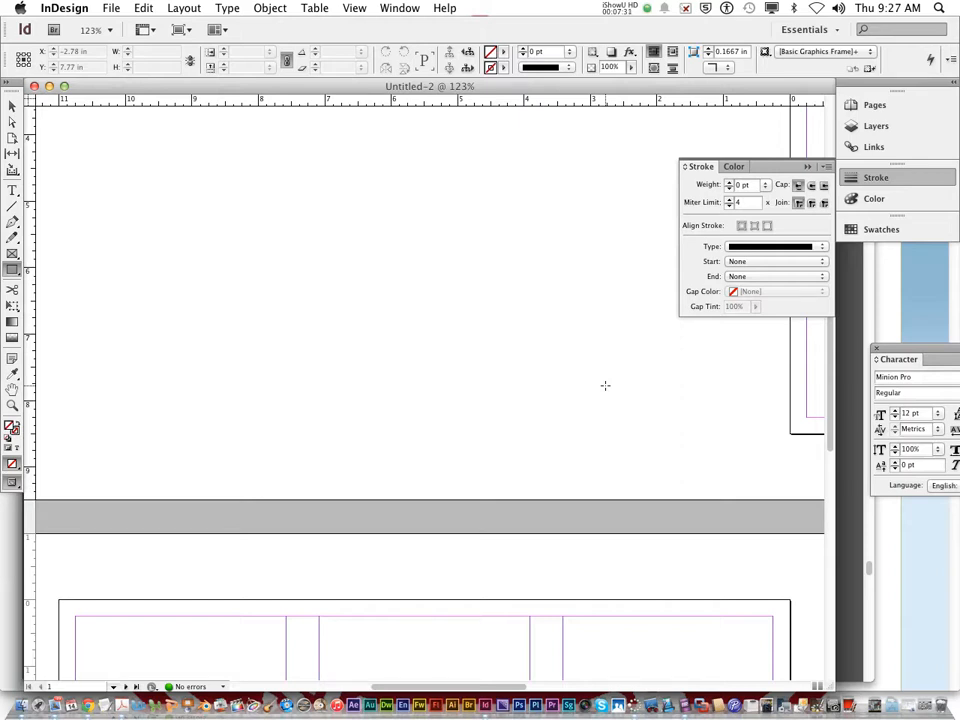
{"action": "scroll", "coordinate": [605, 385], "scroll_direction": "down", "scroll_amount": 10}
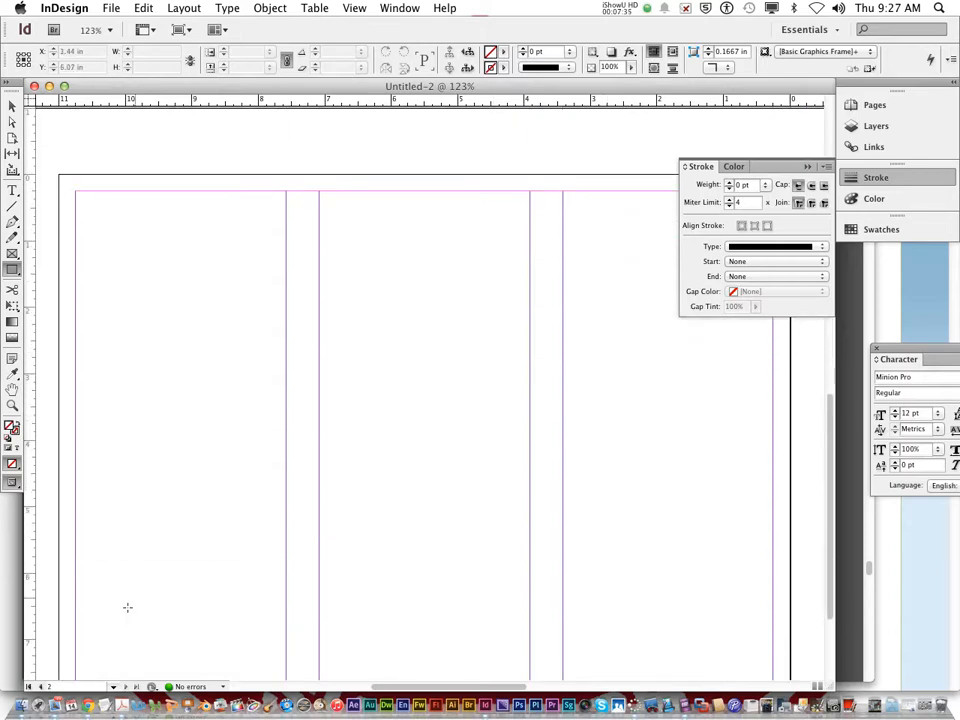
Switch to concerttour.pdf in Acrobat and review the tour schedule requirements and the schedule table on side 2 of Stonehenge's brochure.
{"action": "left_click", "coordinate": [118, 706]}
{"action": "scroll", "coordinate": [575, 357], "scroll_direction": "up", "scroll_amount": 15}
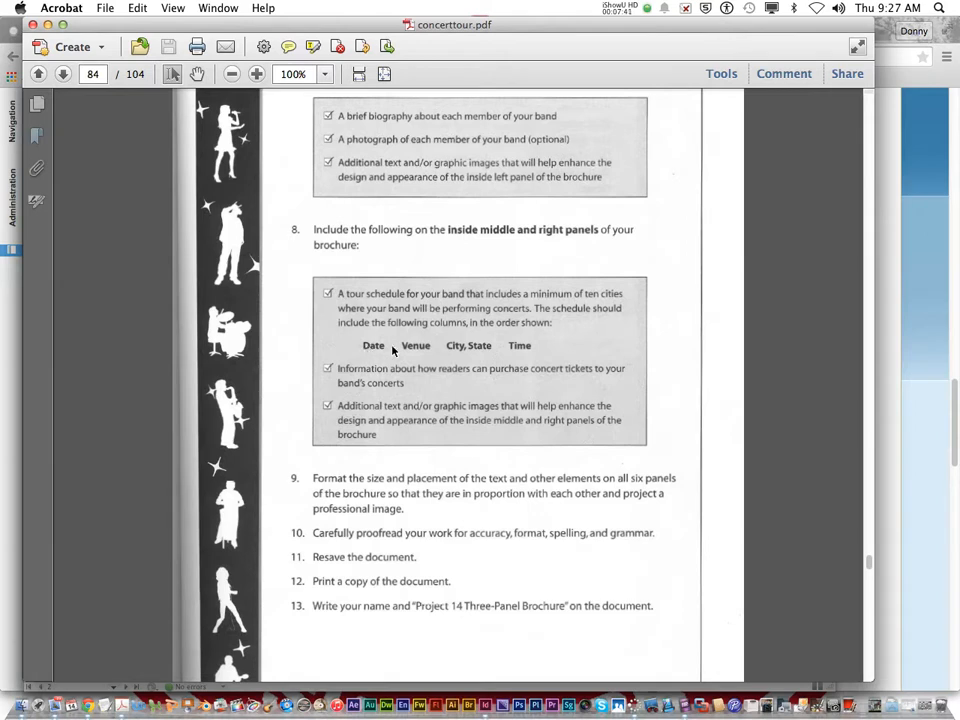
{"action": "scroll", "coordinate": [543, 358], "scroll_direction": "down", "scroll_amount": 20}
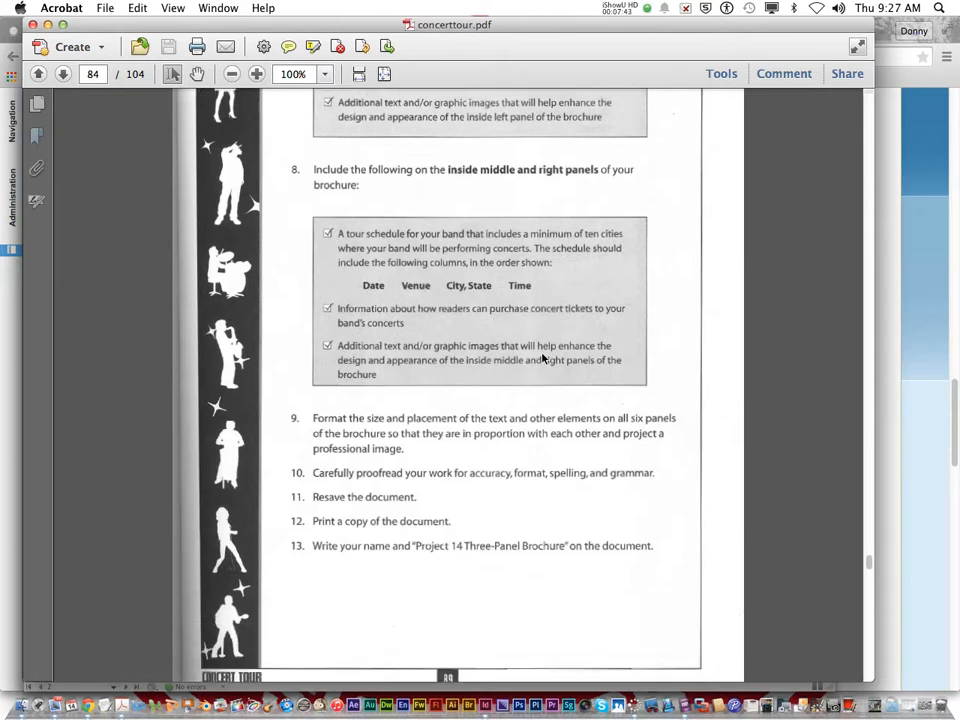
{"action": "scroll", "coordinate": [543, 354], "scroll_direction": "down", "scroll_amount": 15}
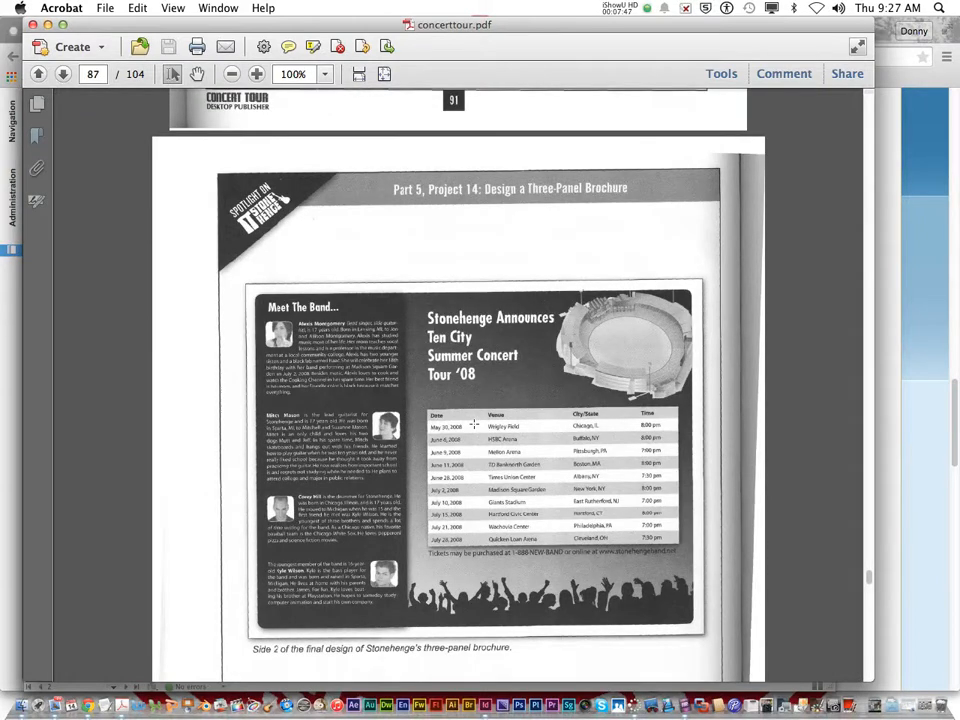
Switch back to InDesign and look through the table commands for page 2 with nothing selected.
{"action": "key", "text": "super+Tab"}
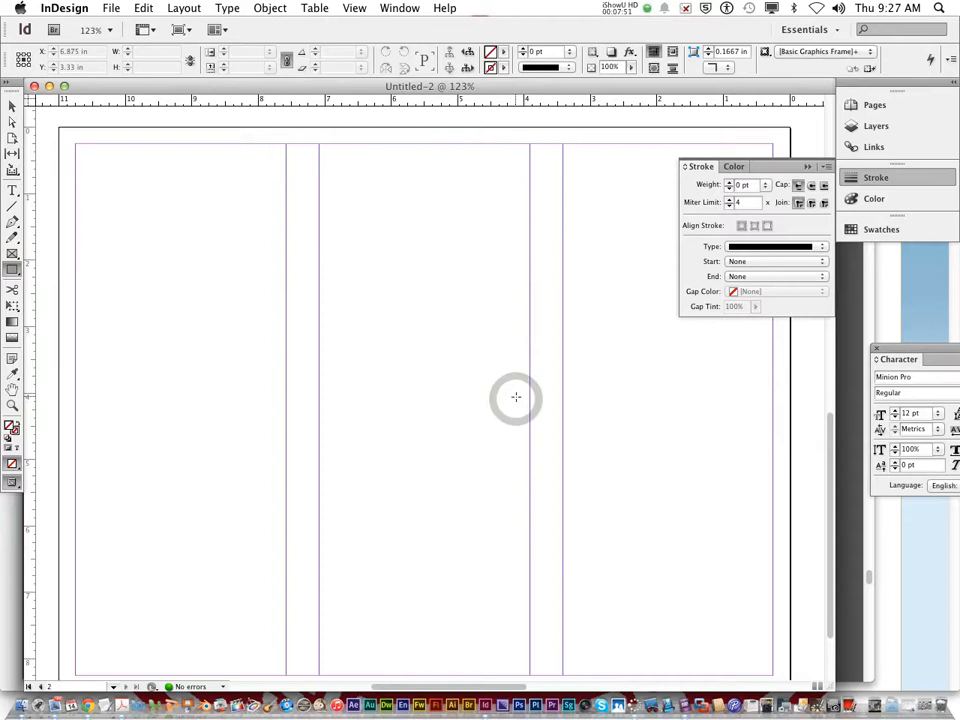
{"action": "scroll", "coordinate": [515, 397], "scroll_direction": "down", "scroll_amount": 3}
{"action": "scroll", "coordinate": [515, 397], "scroll_direction": "up", "scroll_amount": 3}
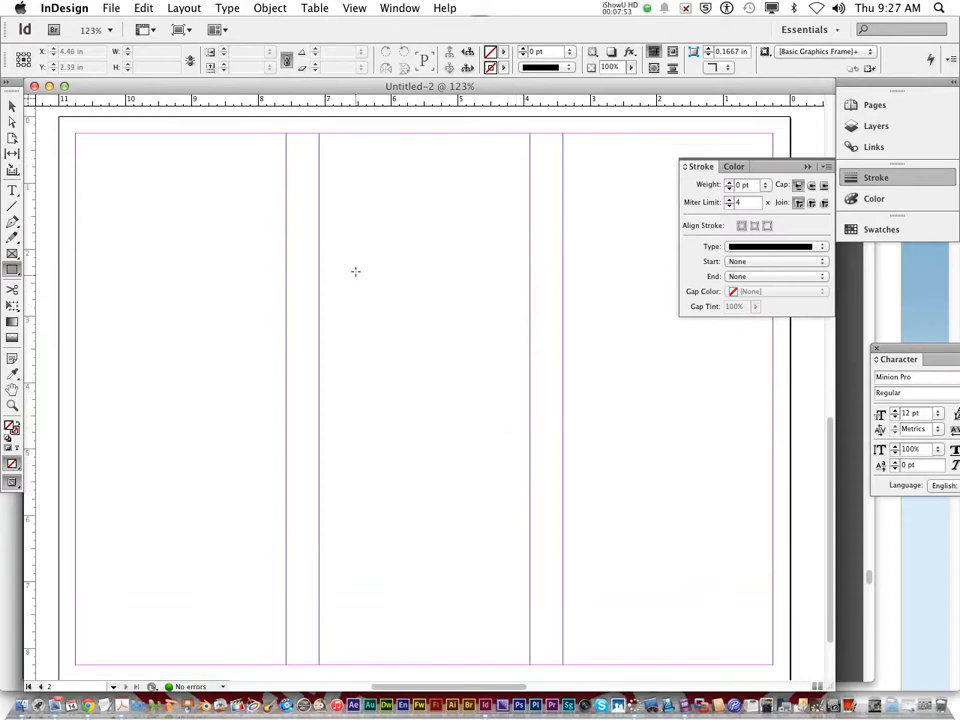
{"action": "left_click", "coordinate": [315, 8]}
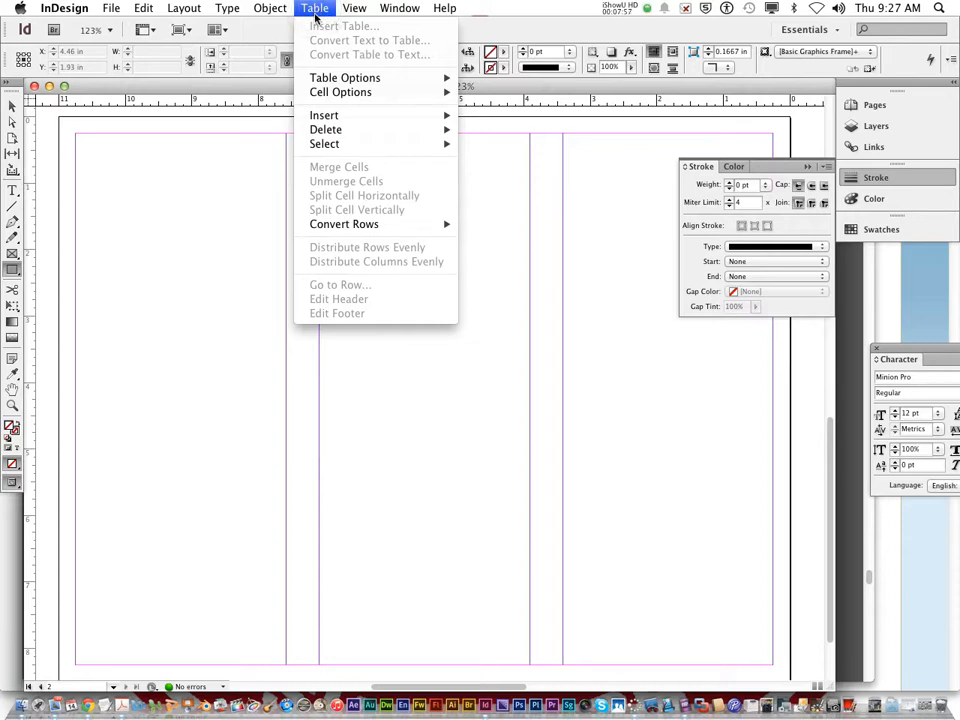
{"action": "mouse_move", "coordinate": [381, 112]}
{"action": "mouse_move", "coordinate": [381, 84]}
{"action": "left_click", "coordinate": [12, 104]}
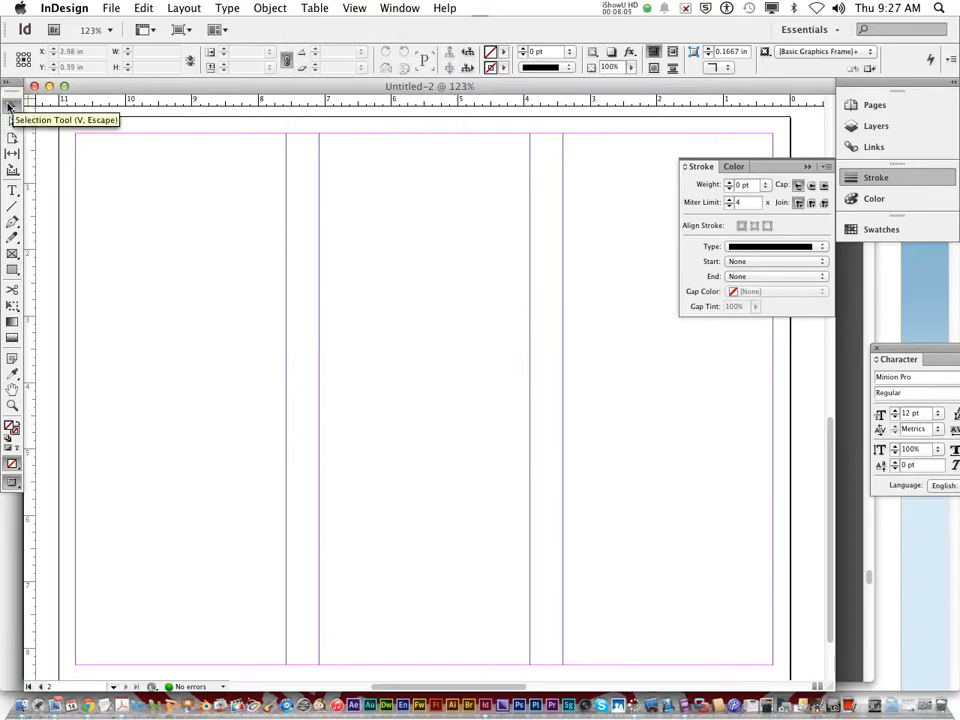
{"action": "left_click", "coordinate": [316, 8]}
{"action": "mouse_move", "coordinate": [345, 78]}
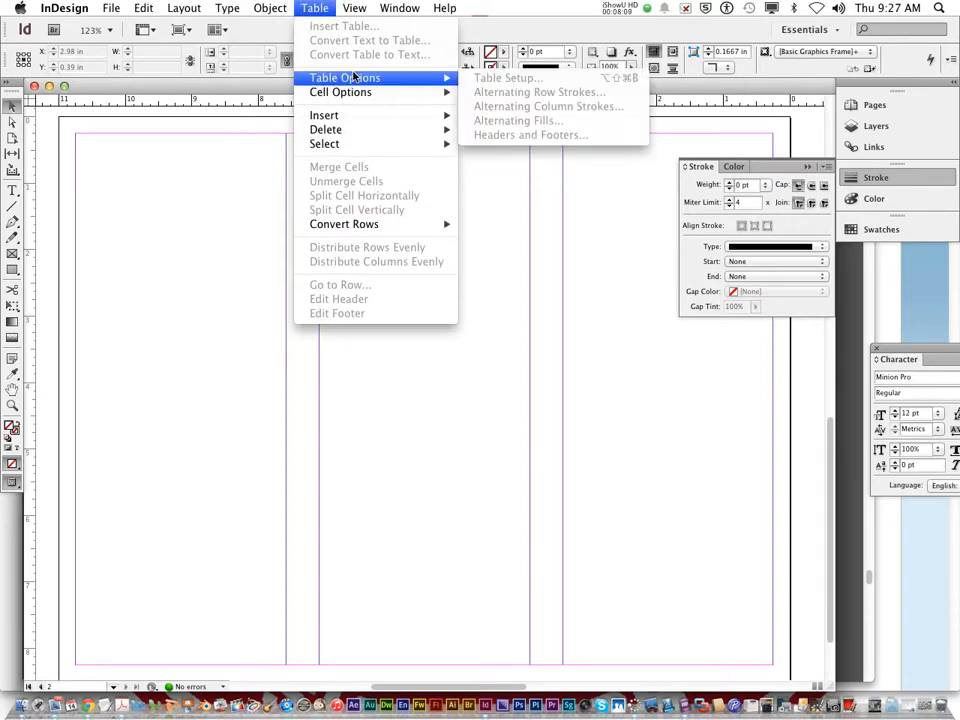
{"action": "left_click", "coordinate": [526, 337]}
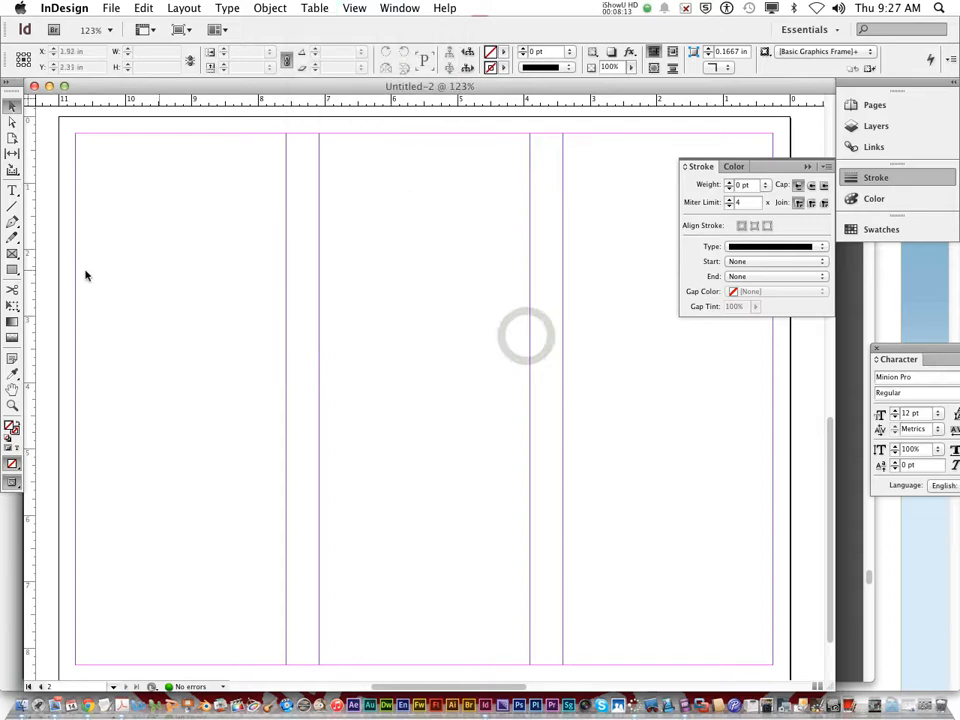
Try to use a rectangle frame about 6.4 in wide and 4.93 in high across page 2's middle and right panels for a table.
{"action": "left_click", "coordinate": [13, 253]}
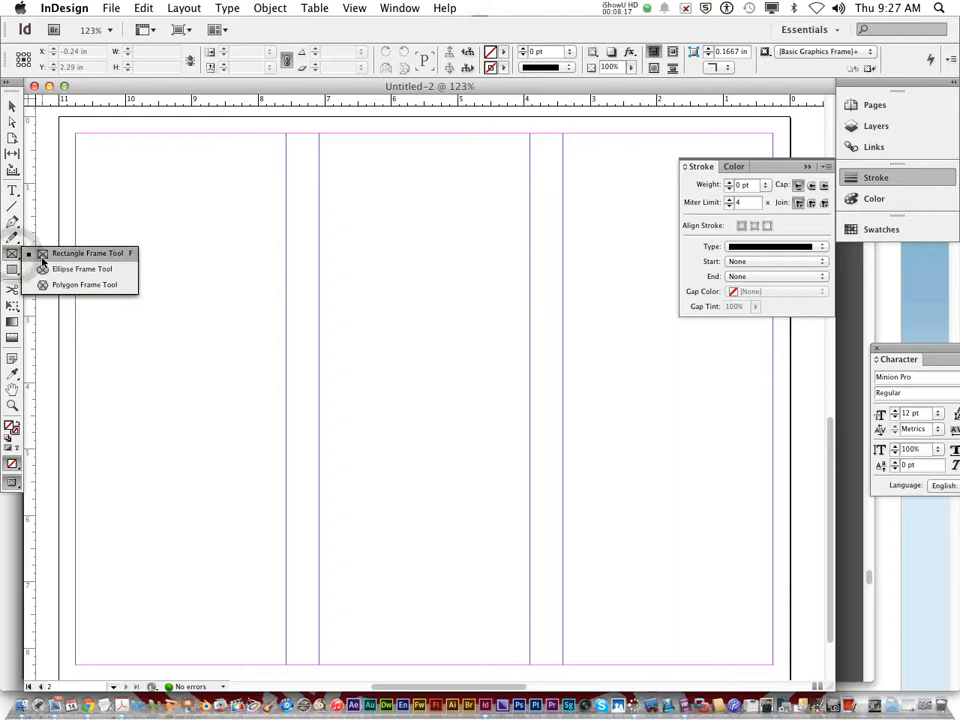
{"action": "left_click", "coordinate": [40, 253]}
{"action": "left_click_drag", "start_coordinate": [341, 183], "coordinate": [766, 510]}
{"action": "left_click", "coordinate": [313, 9]}
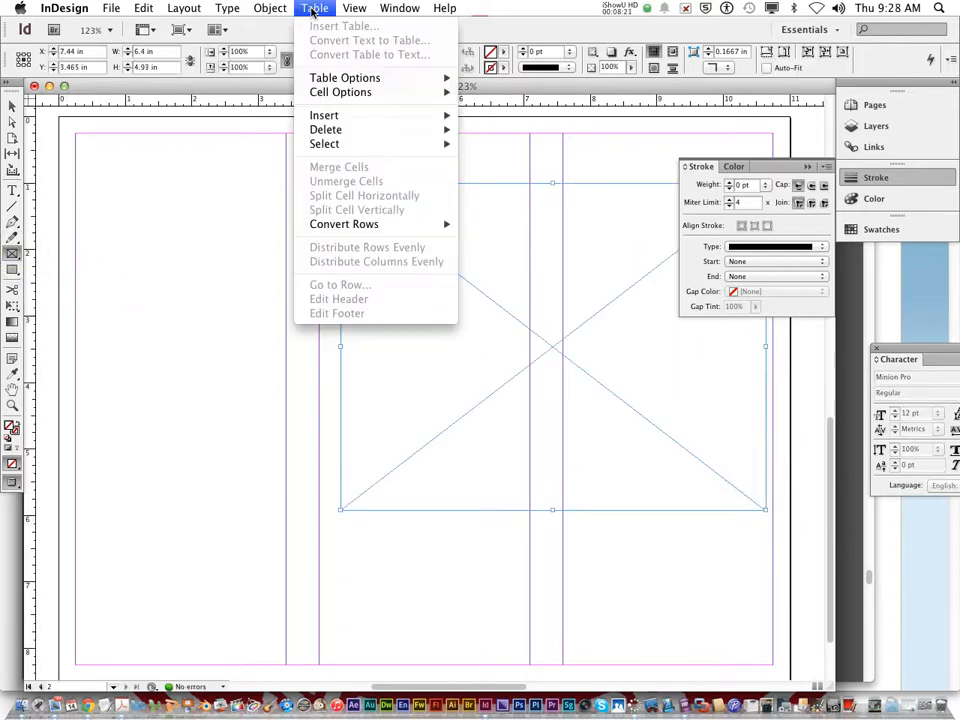
{"action": "mouse_move", "coordinate": [366, 84]}
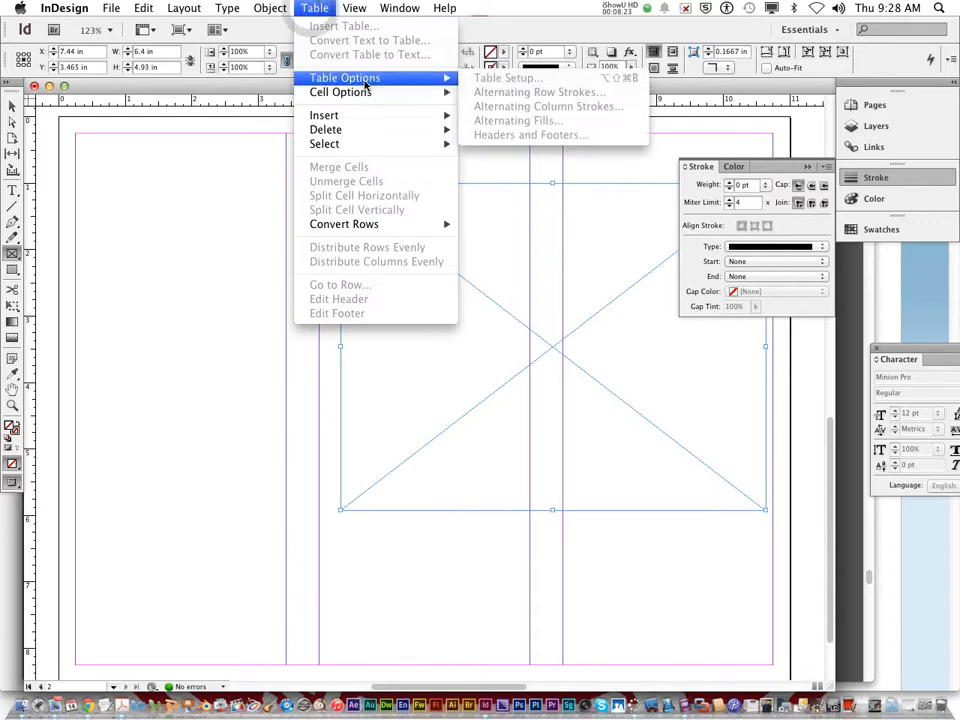
{"action": "left_click", "coordinate": [625, 8]}
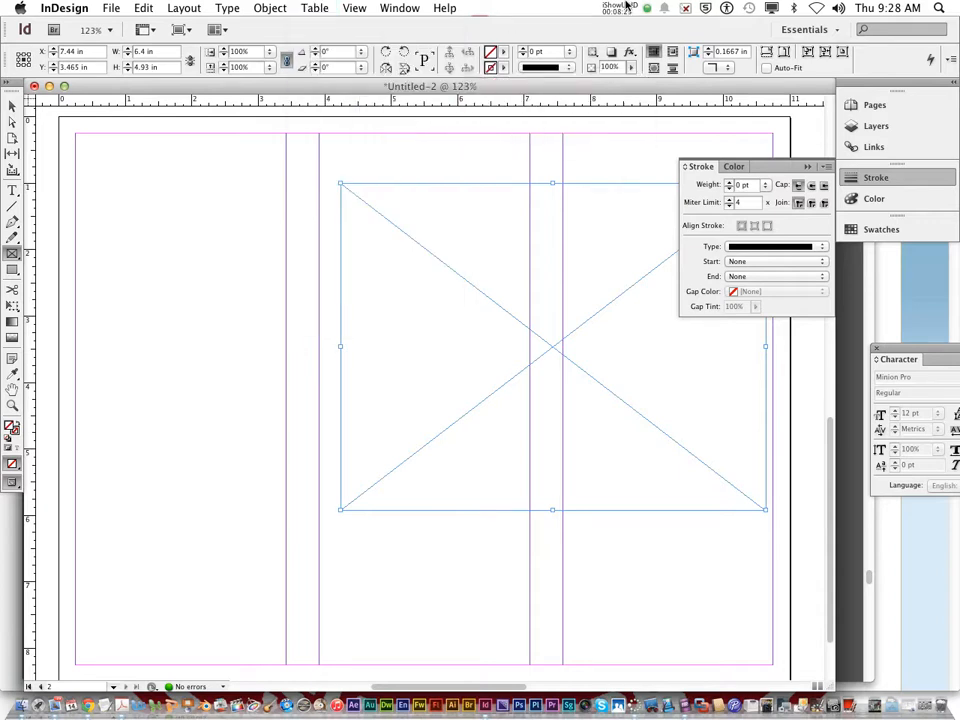
{"action": "left_click", "coordinate": [627, 9]}
{"action": "left_click", "coordinate": [627, 9]}
{"action": "left_click", "coordinate": [637, 57]}
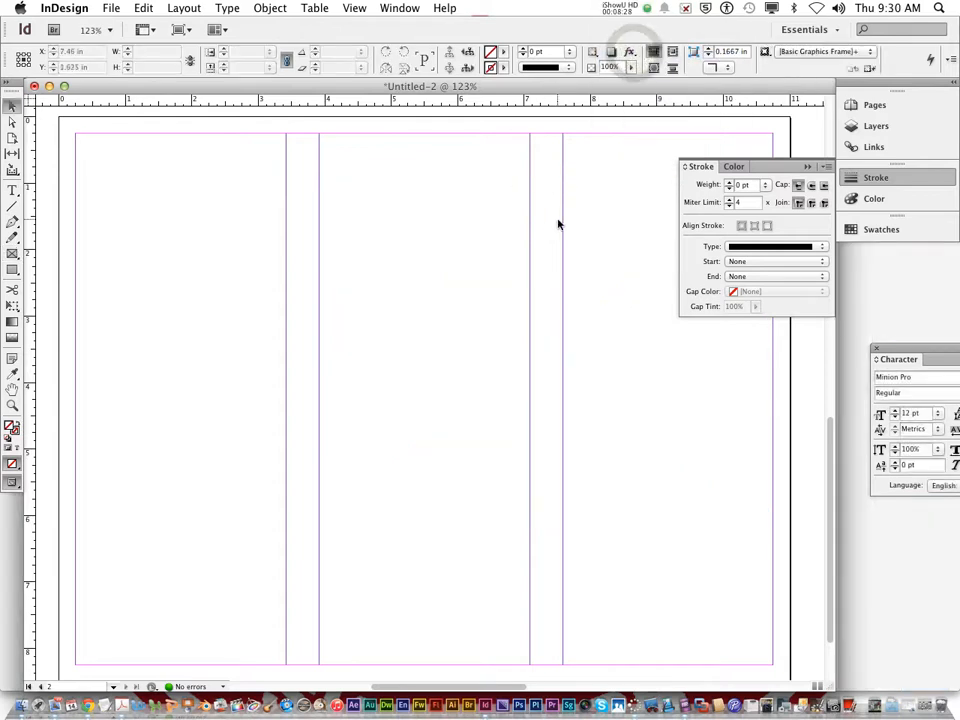
Draw a text frame about 6.83 x 4.9 in across the middle and right panels and insert a 4-column table with 10 body rows, 1 header row.
{"action": "left_click", "coordinate": [12, 191]}
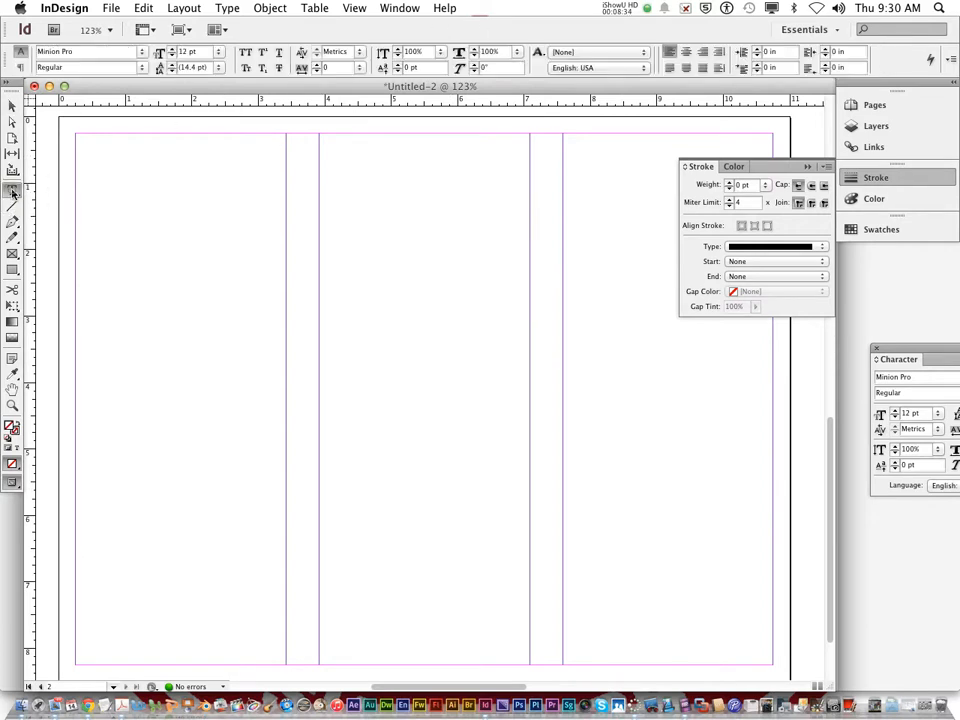
{"action": "left_click_drag", "start_coordinate": [321, 186], "coordinate": [776, 512]}
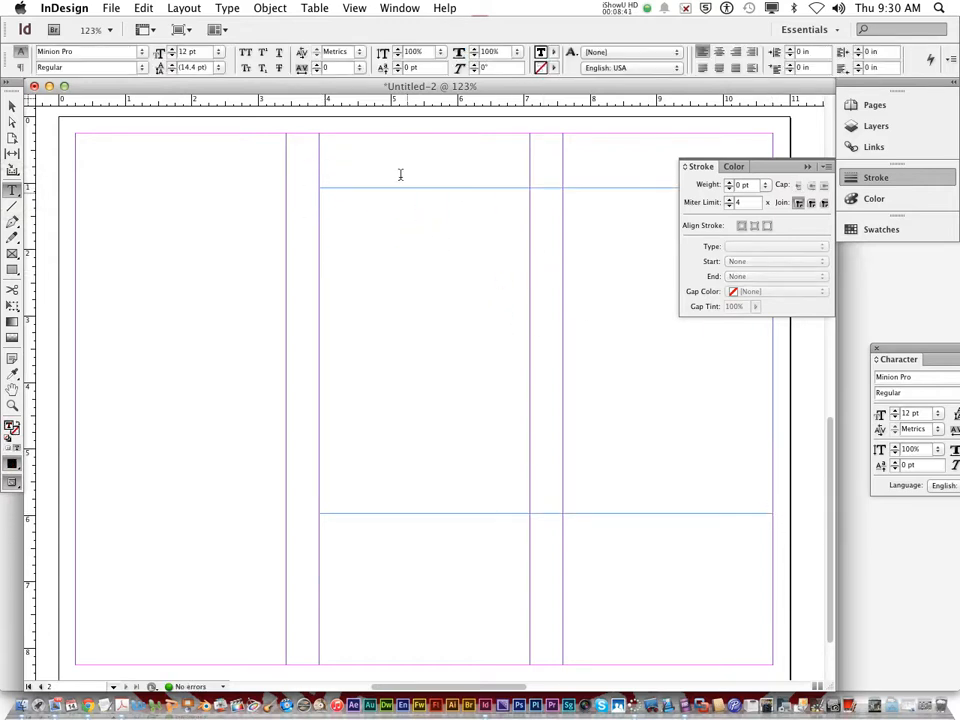
{"action": "left_click", "coordinate": [314, 7]}
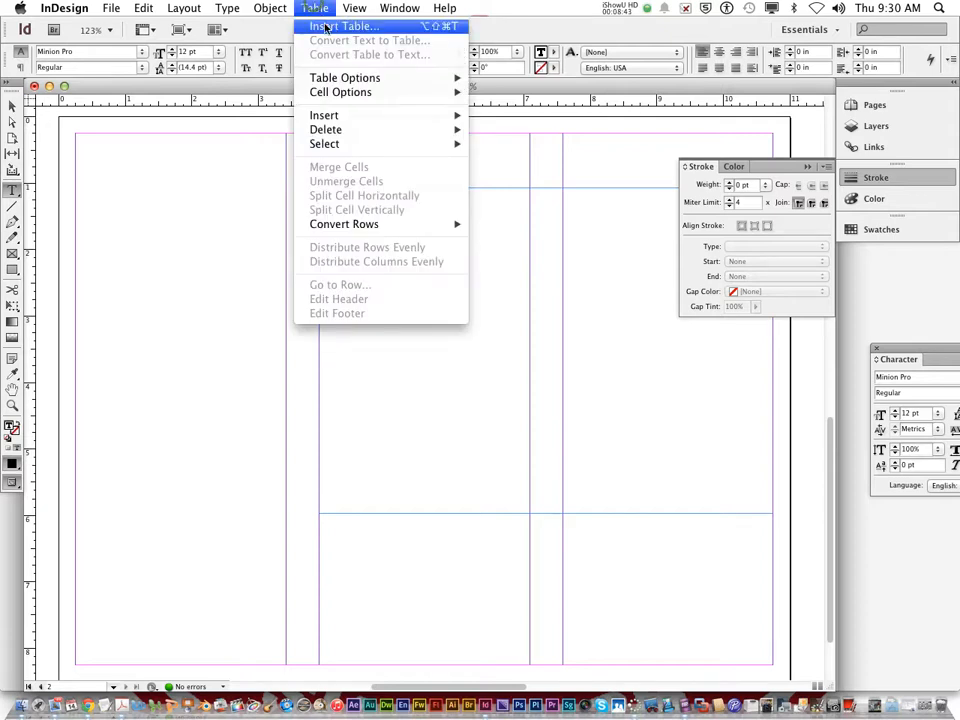
{"action": "left_click", "coordinate": [325, 27]}
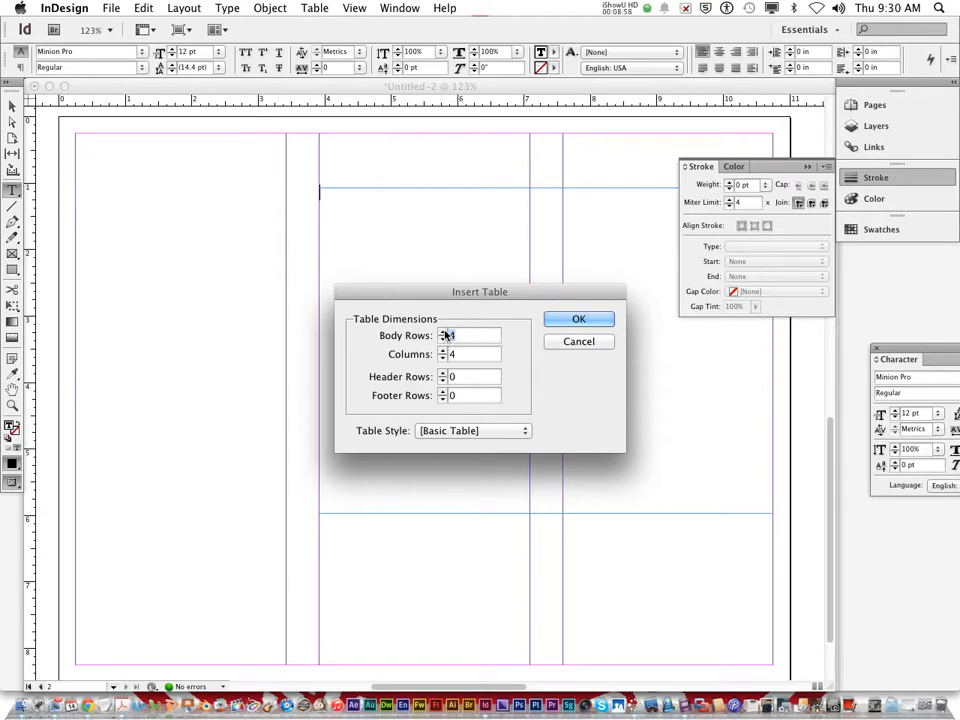
{"action": "left_click", "coordinate": [444, 332]}
{"action": "left_click", "coordinate": [443, 340]}
{"action": "left_click", "coordinate": [525, 431]}
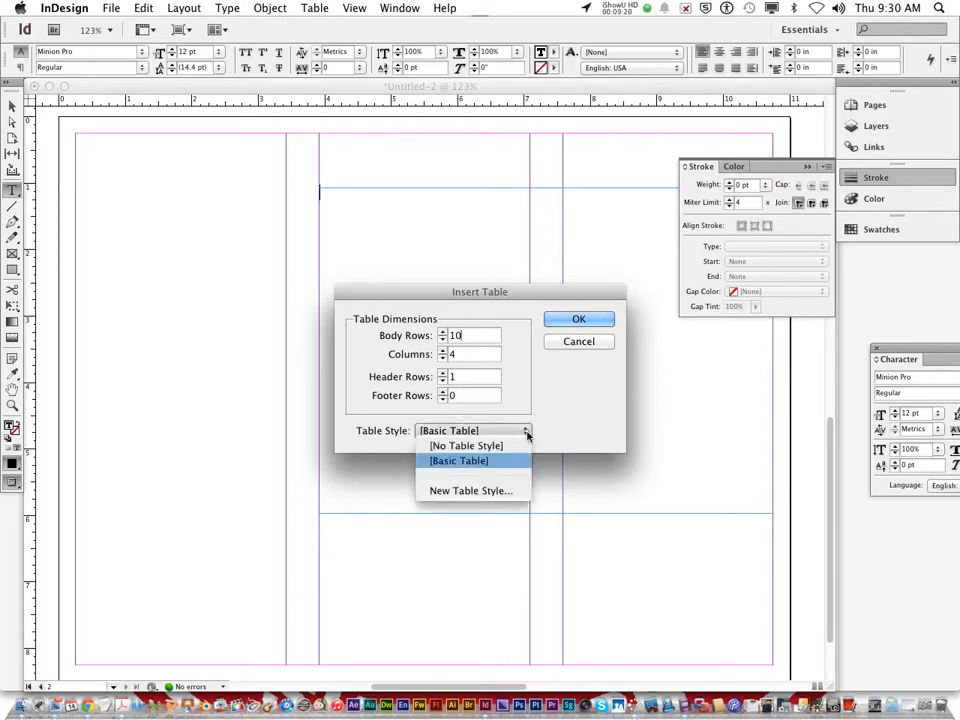
{"action": "left_click", "coordinate": [527, 433]}
{"action": "left_click", "coordinate": [576, 318]}
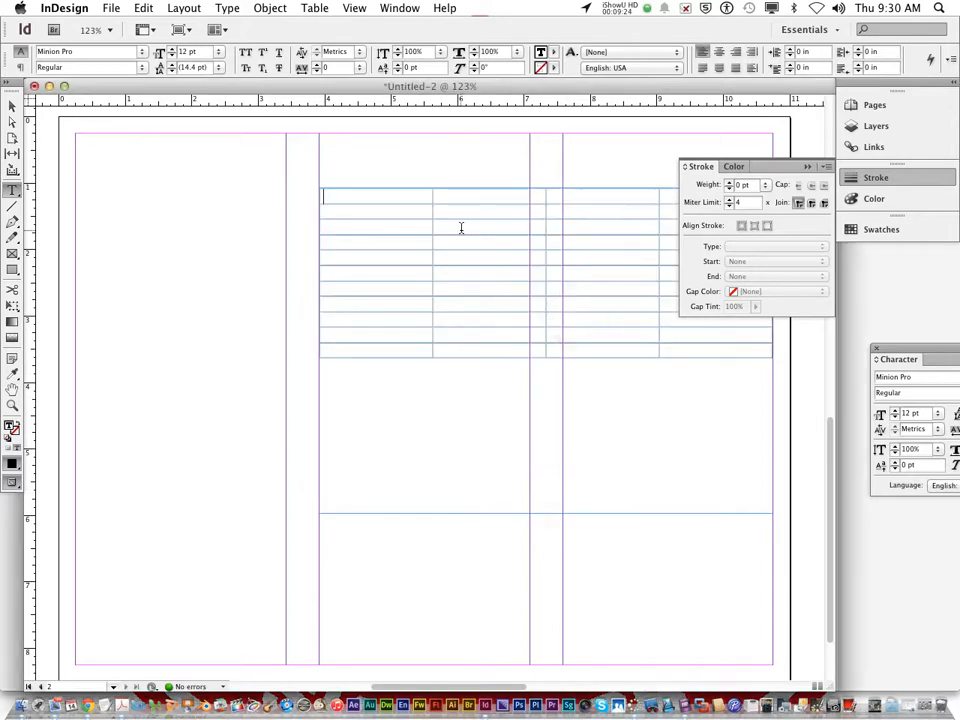
Enter the column headings "Date", "Venue", "City, State" and "Time" in the table's header row.
{"action": "type", "text": "Date"}
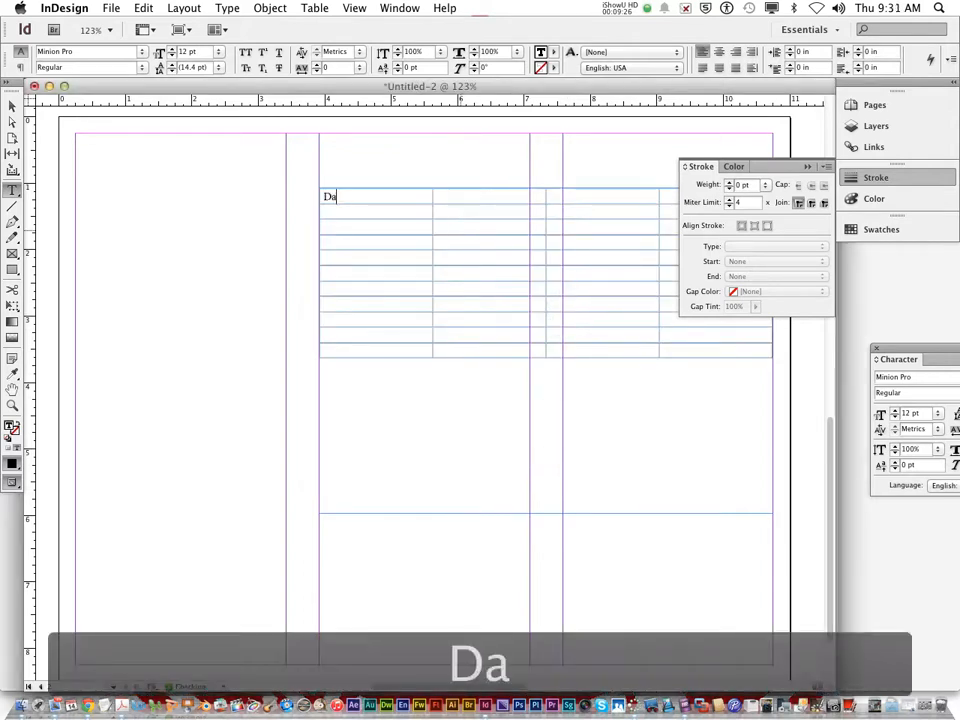
{"action": "left_click", "coordinate": [496, 193]}
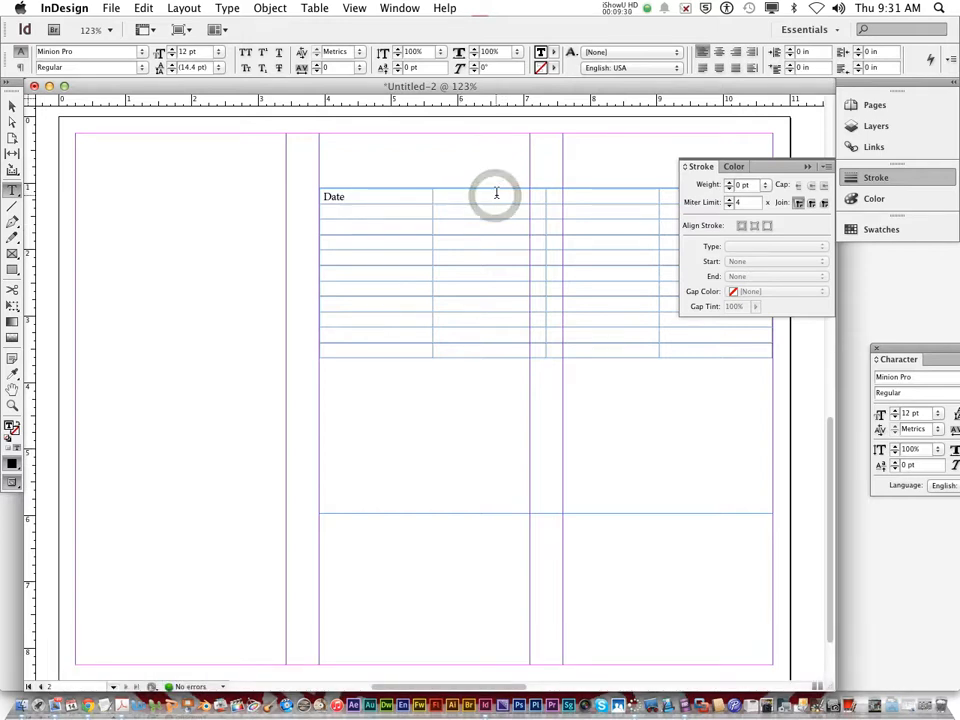
{"action": "type", "text": "Venue"}
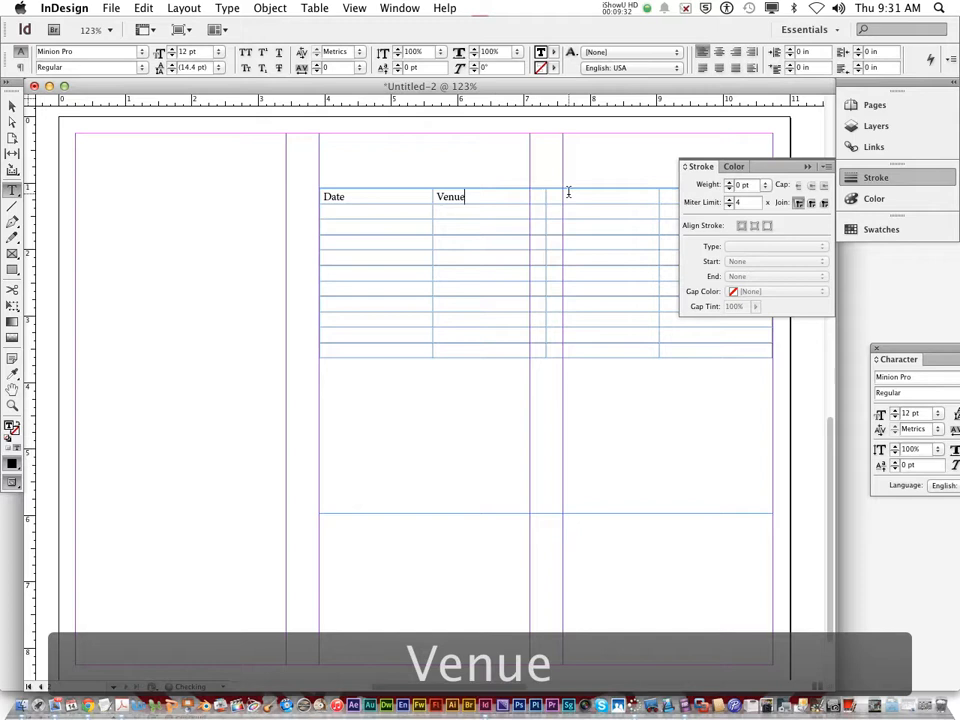
{"action": "left_click", "coordinate": [576, 195]}
{"action": "type", "text": "City"}
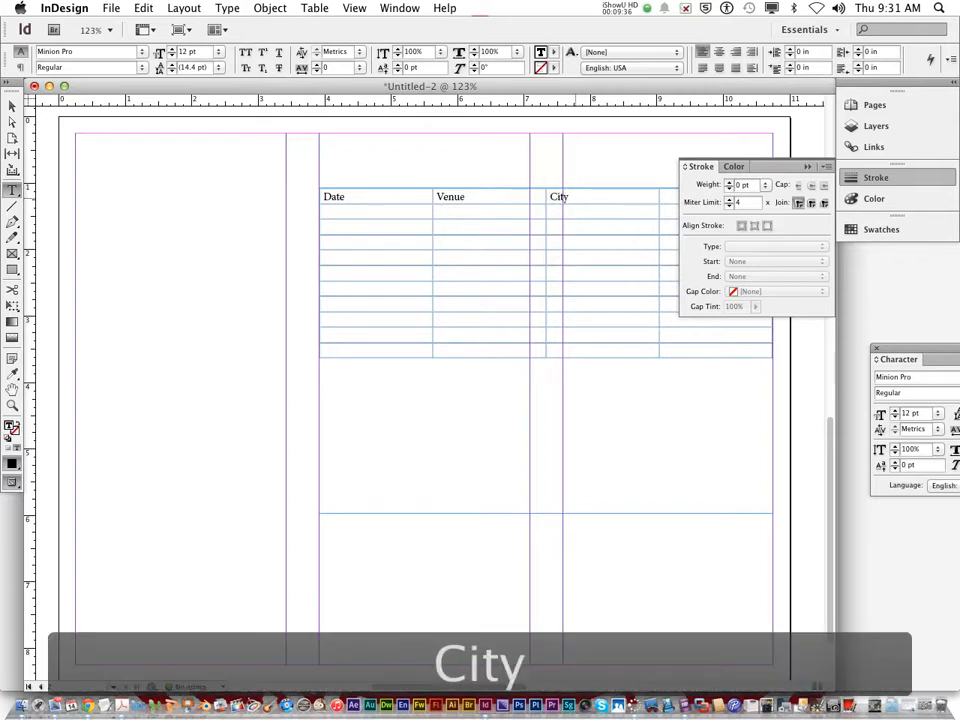
{"action": "type", "text": ", State"}
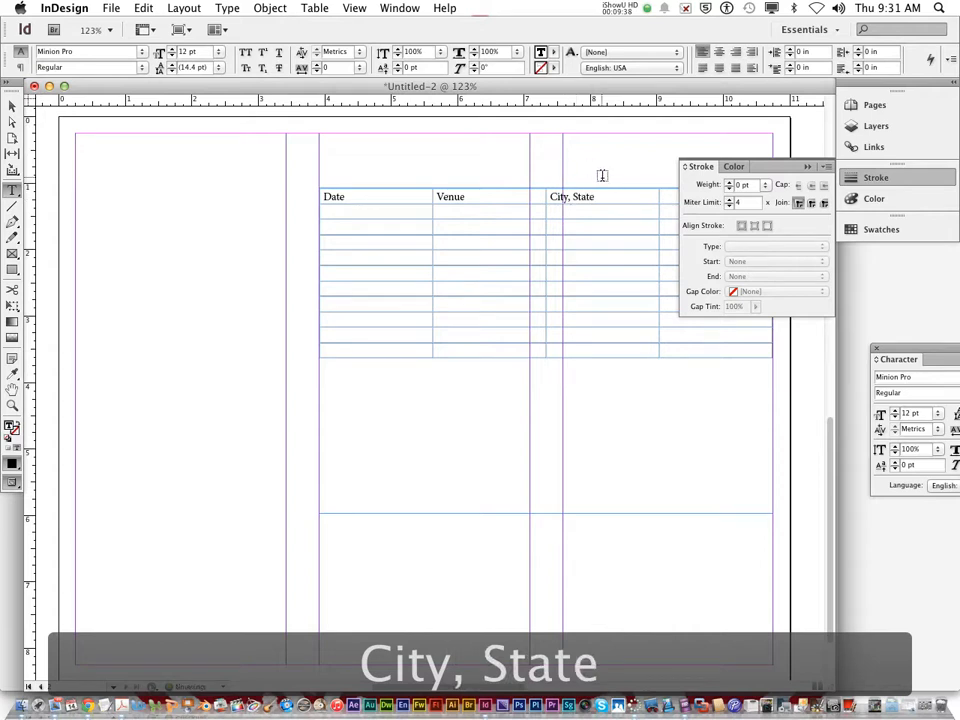
{"action": "left_click", "coordinate": [671, 196]}
{"action": "type", "text": "Time"}
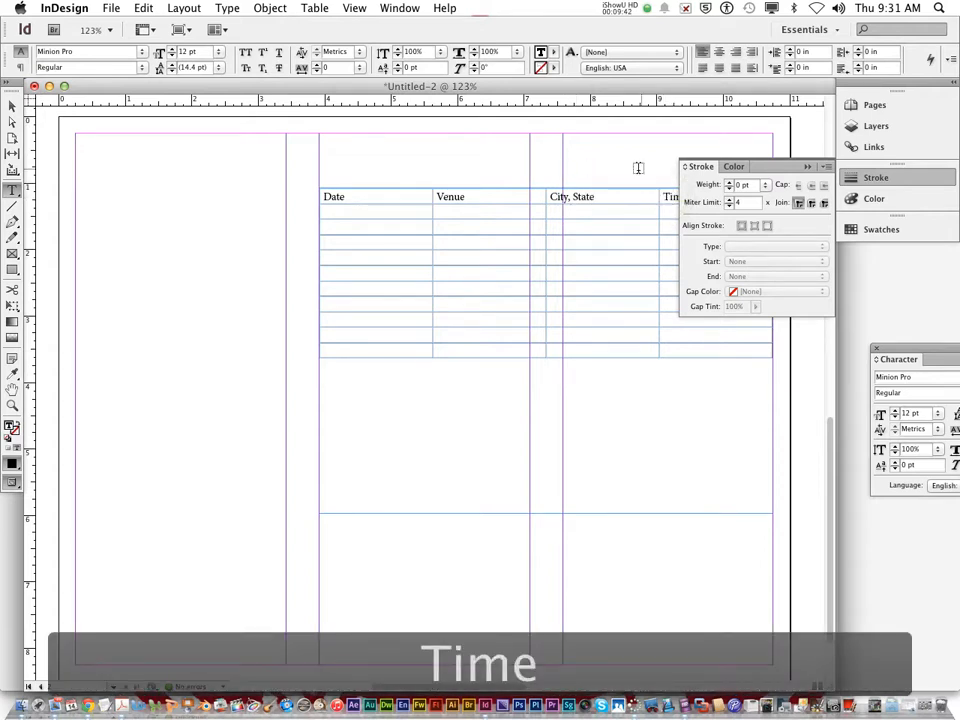
Fill the table's header row with the cyan swatch C=100 M=0 Y=0 K=0.
{"action": "left_click_drag", "start_coordinate": [391, 197], "coordinate": [640, 197]}
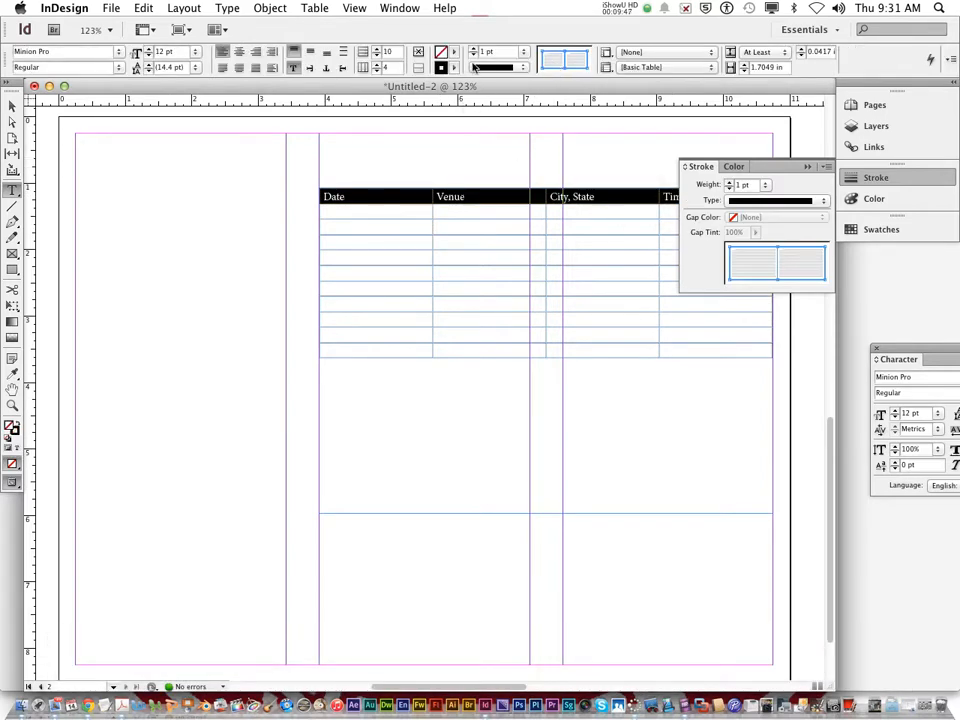
{"action": "left_click", "coordinate": [453, 50]}
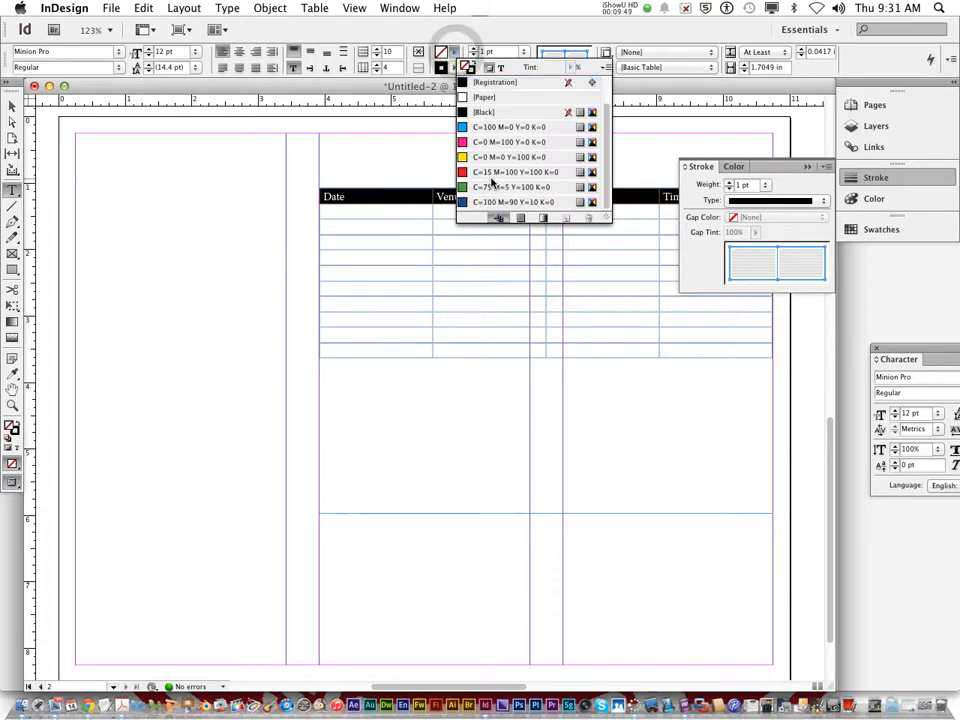
{"action": "left_click", "coordinate": [484, 127]}
{"action": "left_click", "coordinate": [446, 211]}
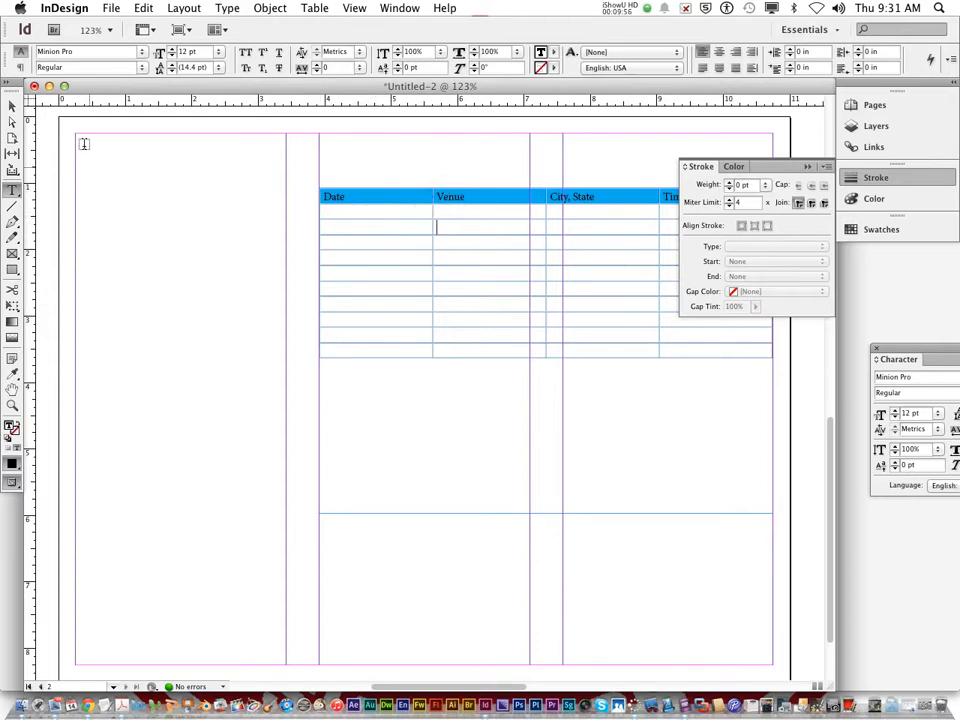
Shorten the table's text frame to about 2.78 in high and move it up just below page 2's top margin.
{"action": "key", "text": "Escape"}
{"action": "left_click", "coordinate": [582, 398]}
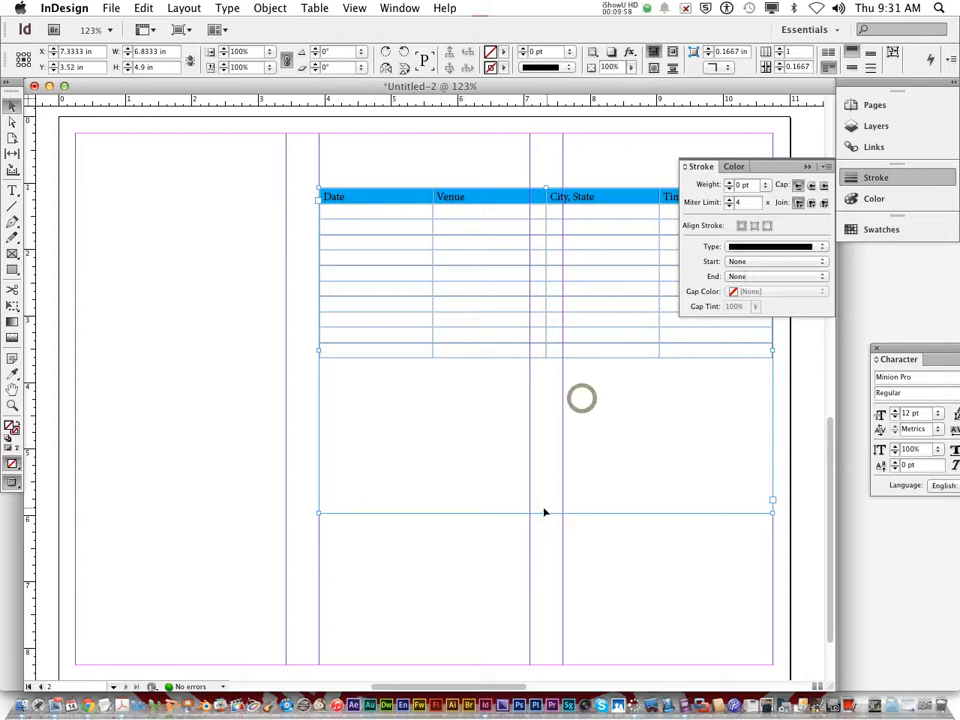
{"action": "left_click_drag", "start_coordinate": [545, 513], "coordinate": [540, 372]}
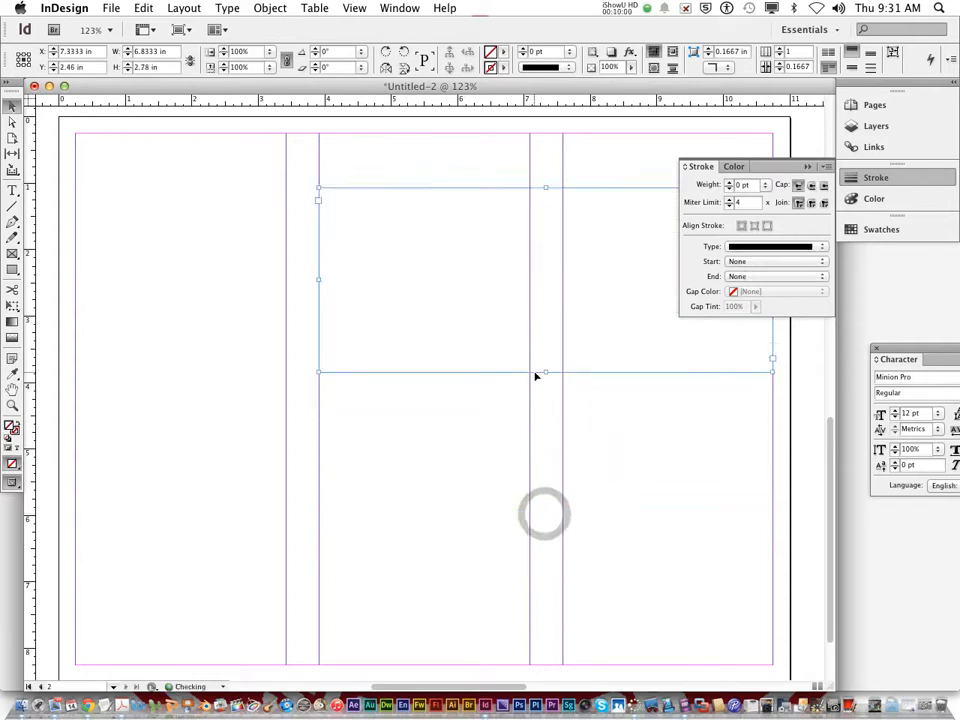
{"action": "left_click_drag", "start_coordinate": [541, 193], "coordinate": [536, 150]}
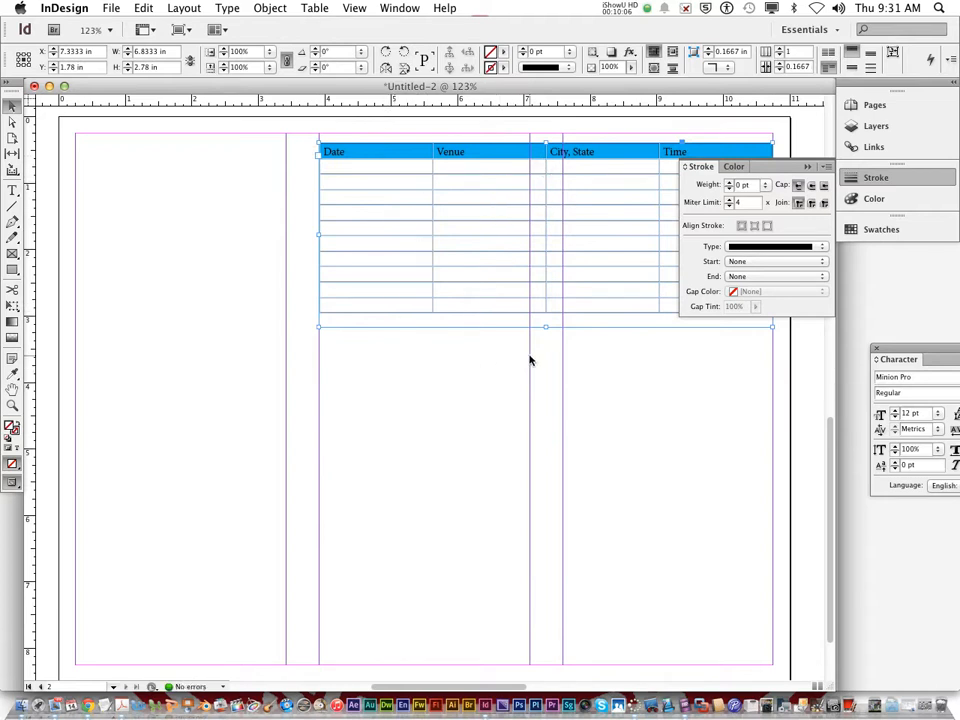
Examine the three-panel layout of page 1 and return to the schedule table on page 2.
{"action": "scroll", "coordinate": [530, 360], "scroll_direction": "up", "scroll_amount": 5}
{"action": "scroll", "coordinate": [291, 388], "scroll_direction": "up", "scroll_amount": 5}
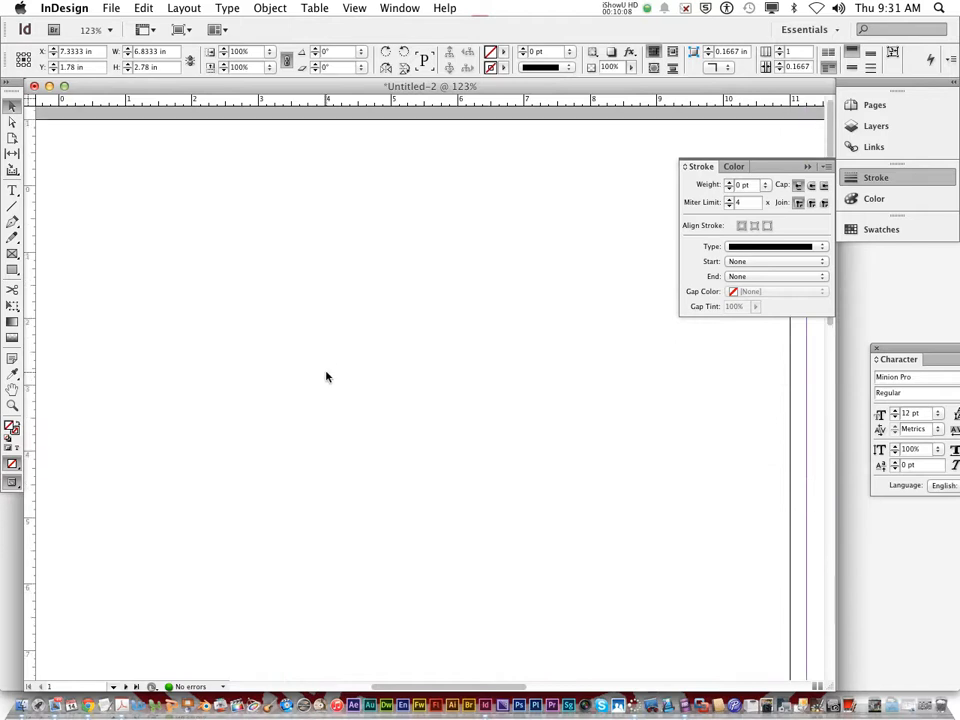
{"action": "left_click_drag", "start_coordinate": [481, 690], "coordinate": [632, 682]}
{"action": "scroll", "coordinate": [395, 495], "scroll_direction": "down", "scroll_amount": 8}
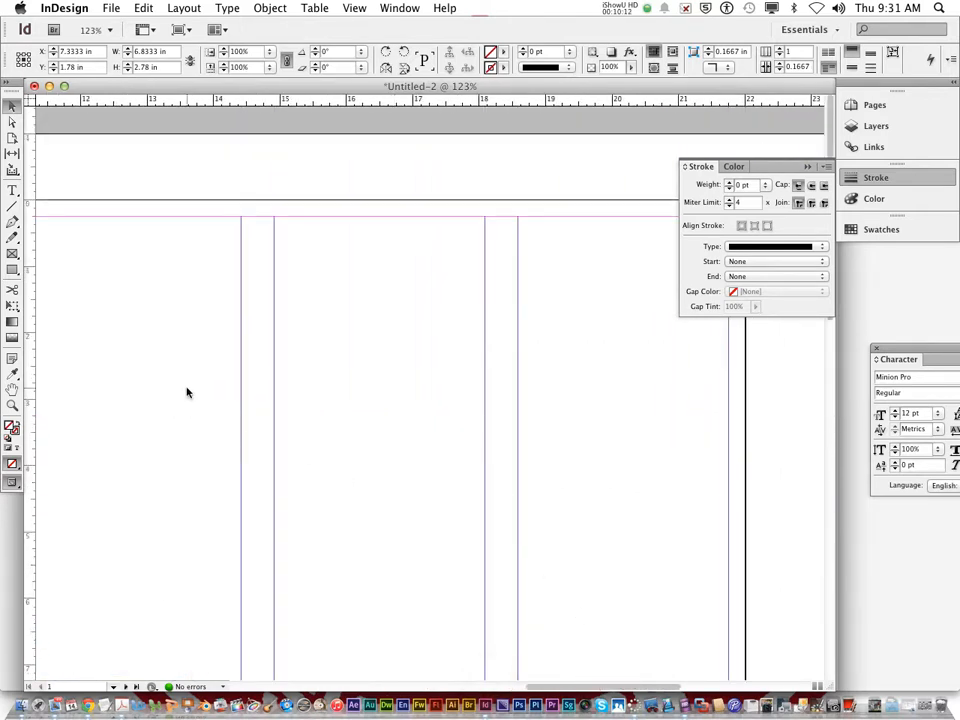
{"action": "scroll", "coordinate": [425, 500], "scroll_direction": "down", "scroll_amount": 15}
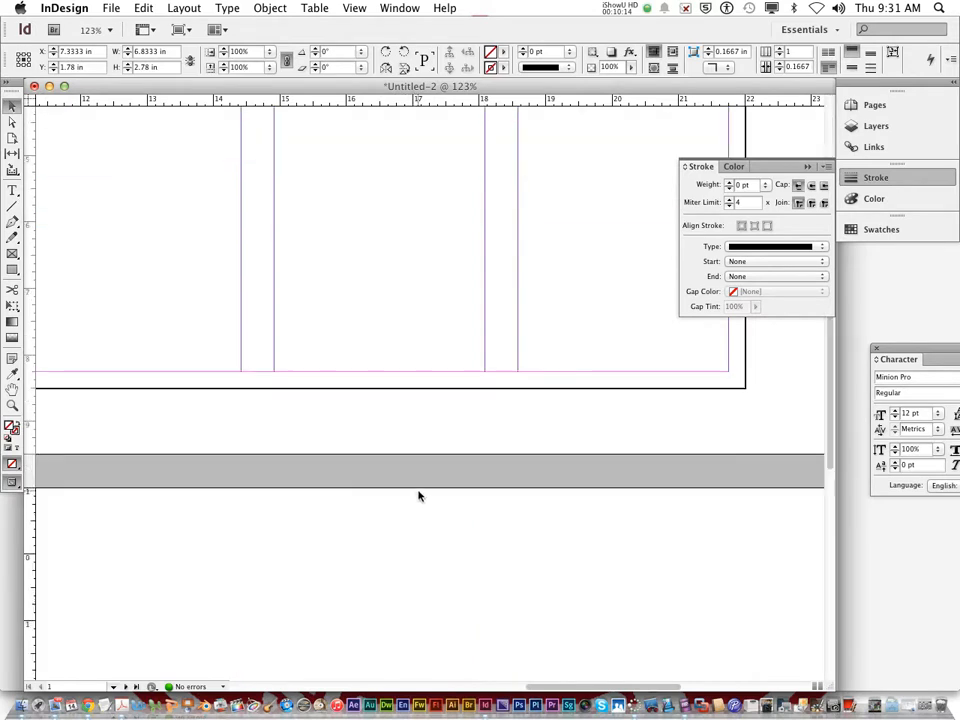
{"action": "left_click_drag", "start_coordinate": [609, 686], "coordinate": [535, 680]}
{"action": "scroll", "coordinate": [539, 543], "scroll_direction": "up", "scroll_amount": 3}
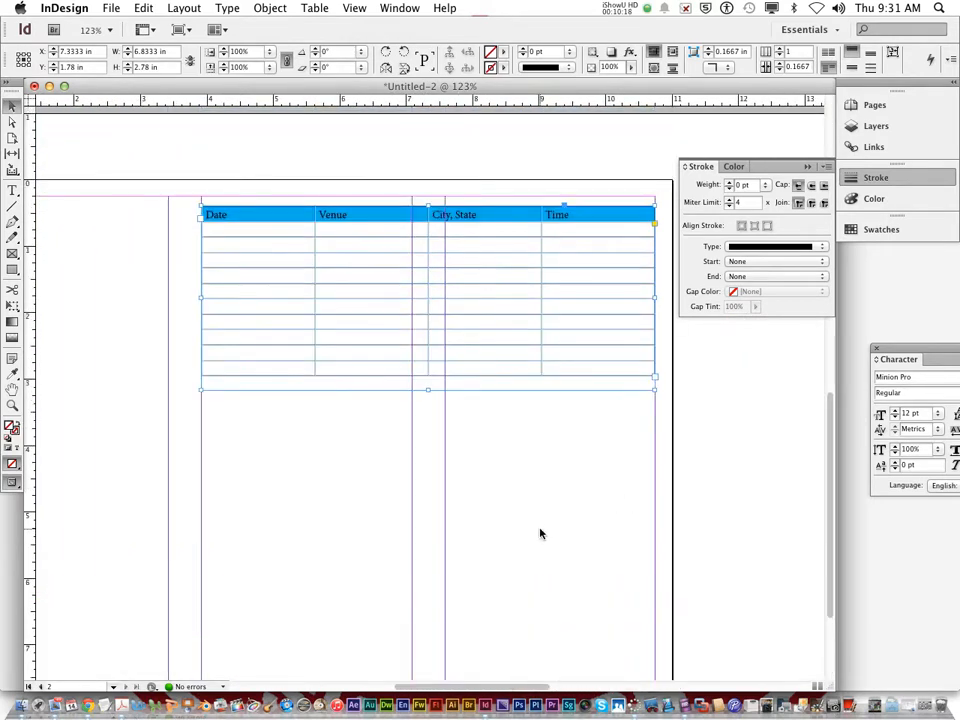
Center the header row's text and set its font style to Bold Cond.
{"action": "key", "text": "t"}
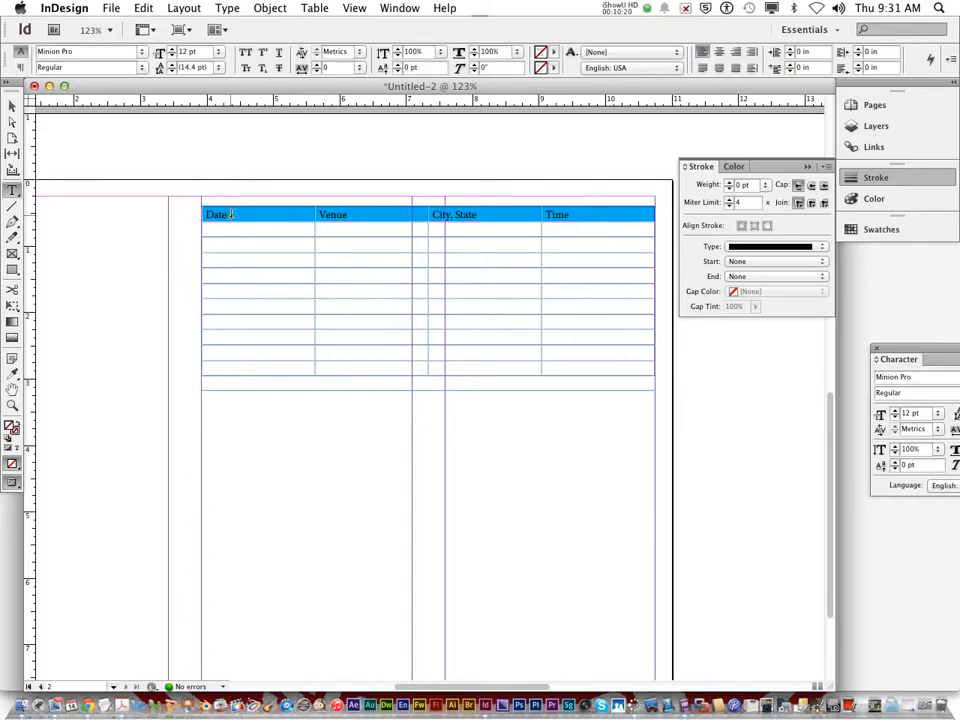
{"action": "left_click", "coordinate": [225, 215]}
{"action": "left_click_drag", "start_coordinate": [228, 215], "coordinate": [486, 218]}
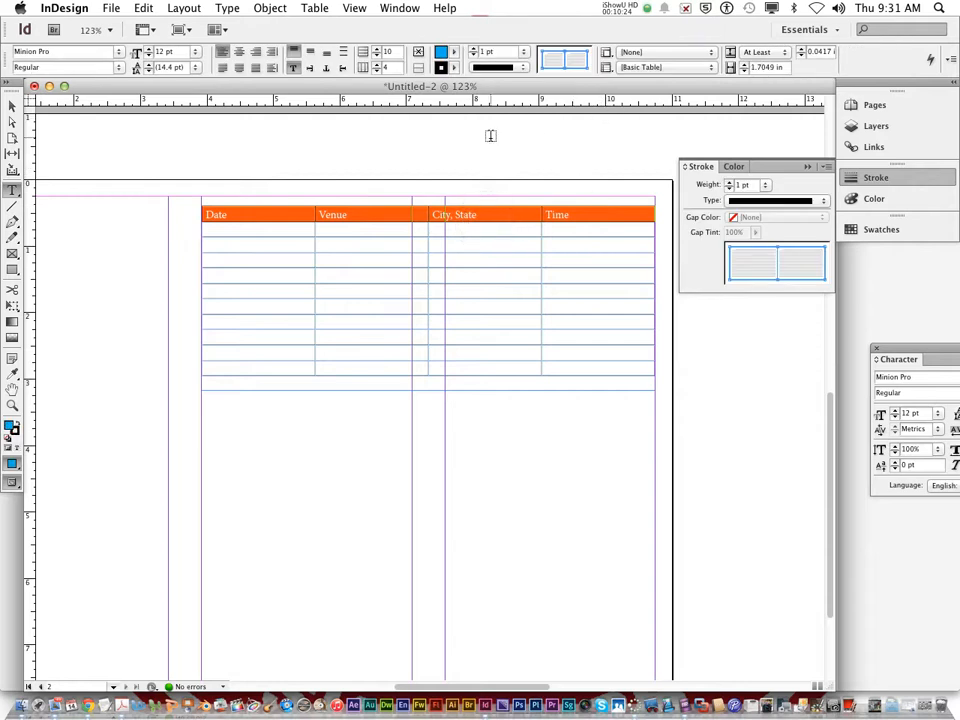
{"action": "left_click", "coordinate": [240, 52]}
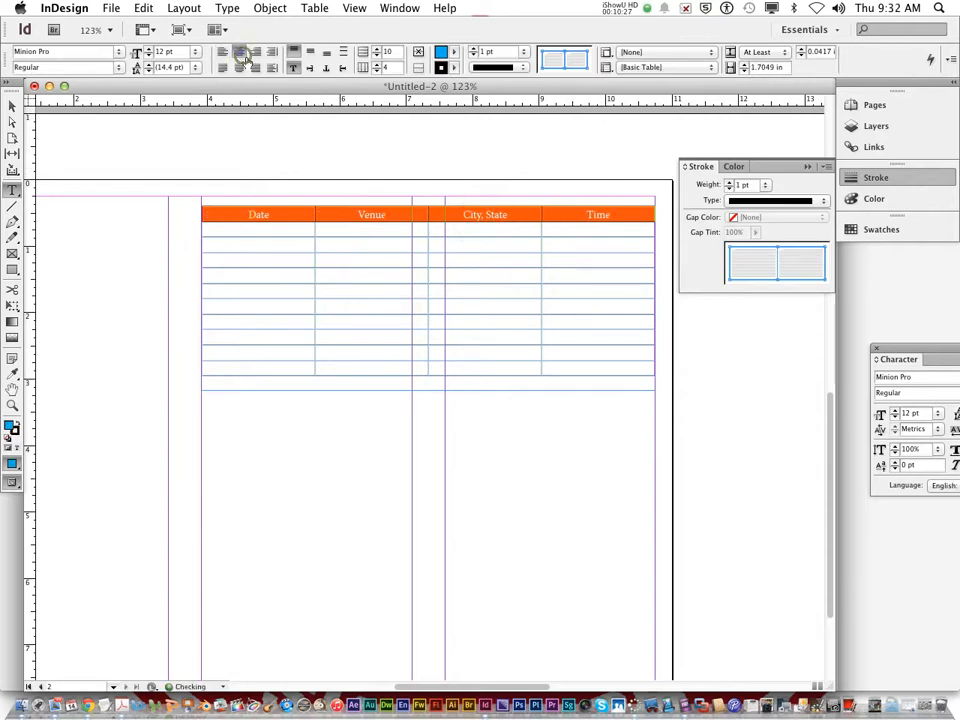
{"action": "left_click", "coordinate": [117, 68]}
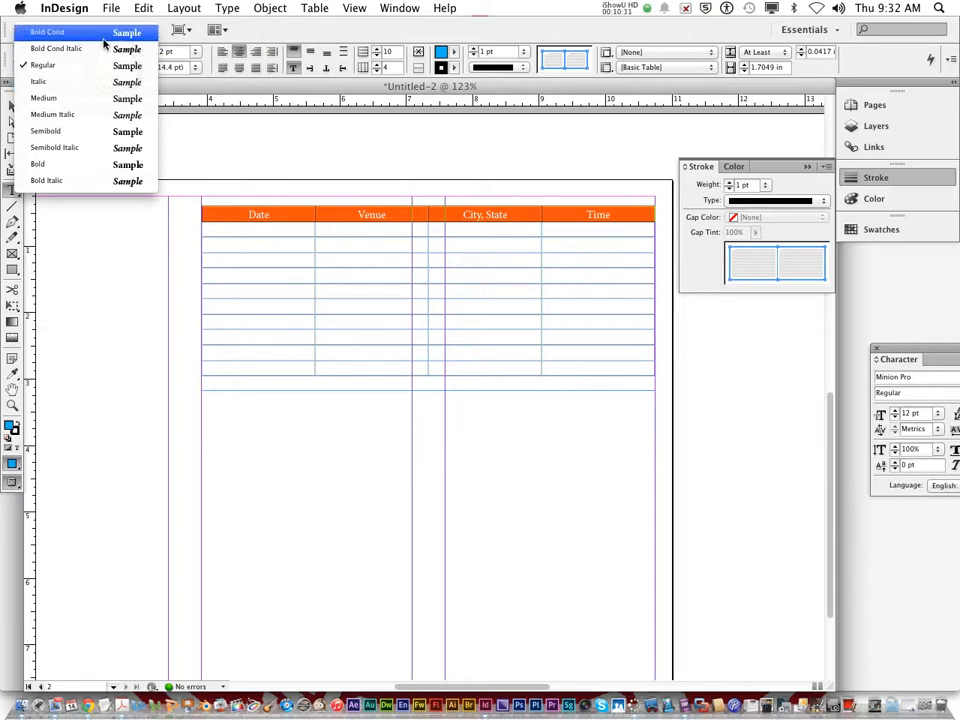
{"action": "left_click", "coordinate": [102, 36]}
{"action": "left_click", "coordinate": [347, 234]}
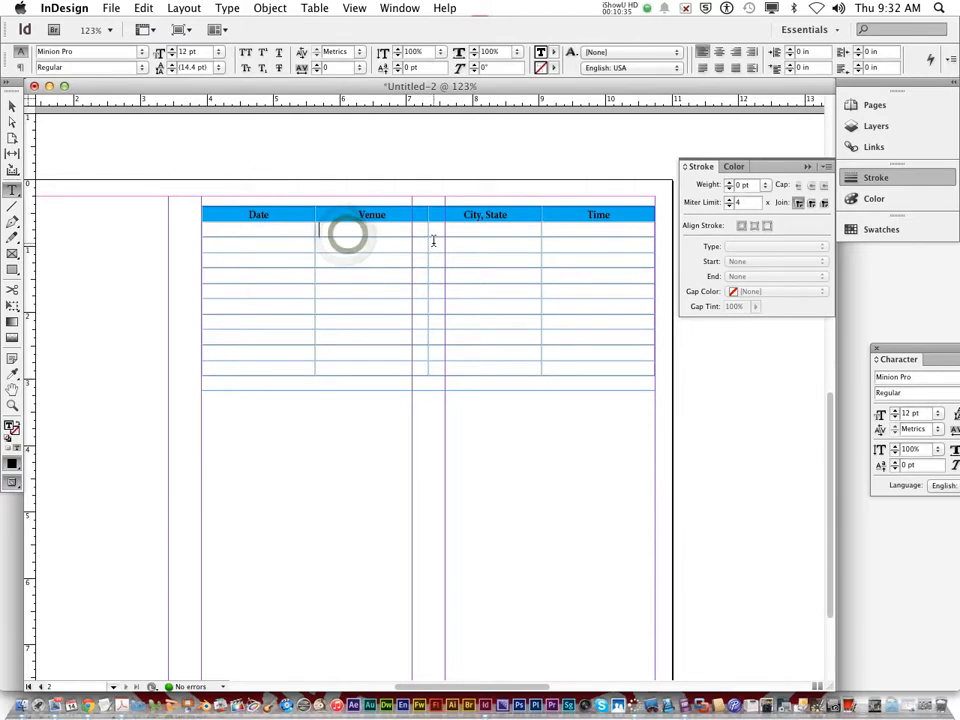